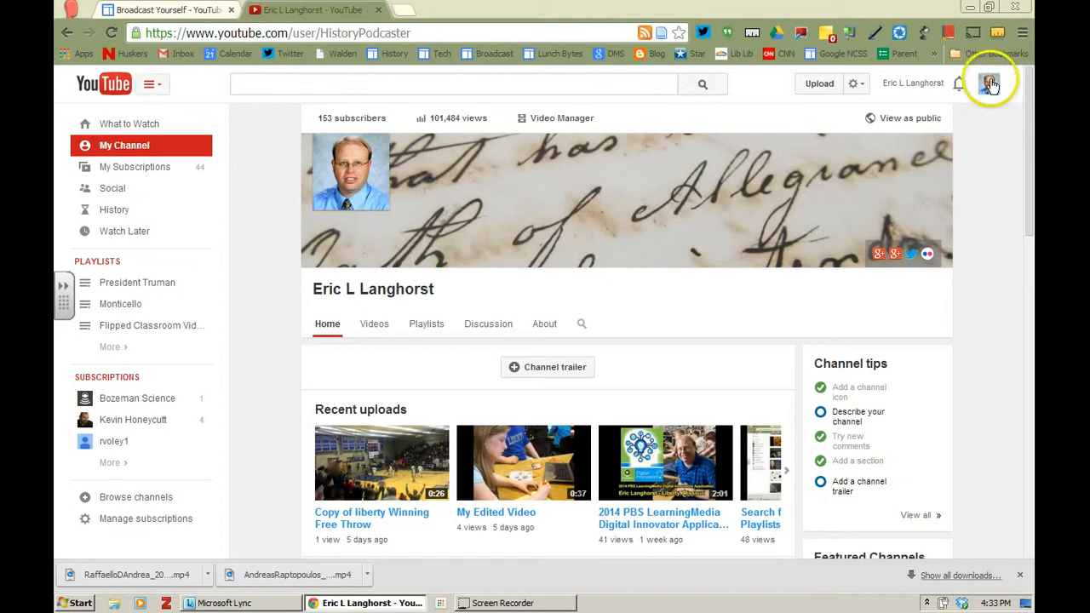
Step: Open the list of the channel's playlists in the Video Manager
left_click(991, 82)
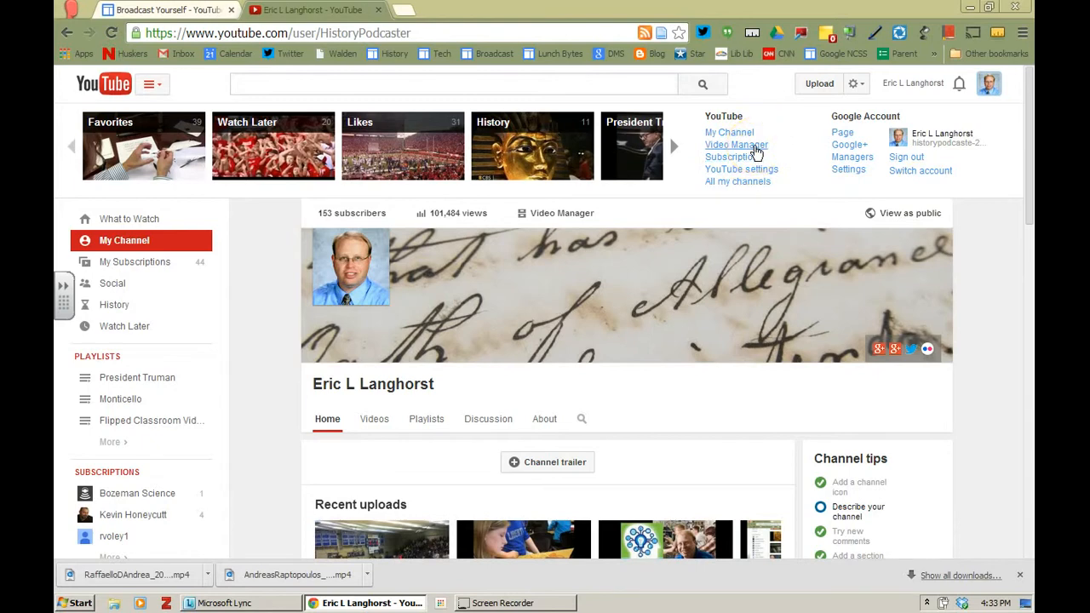
left_click(756, 151)
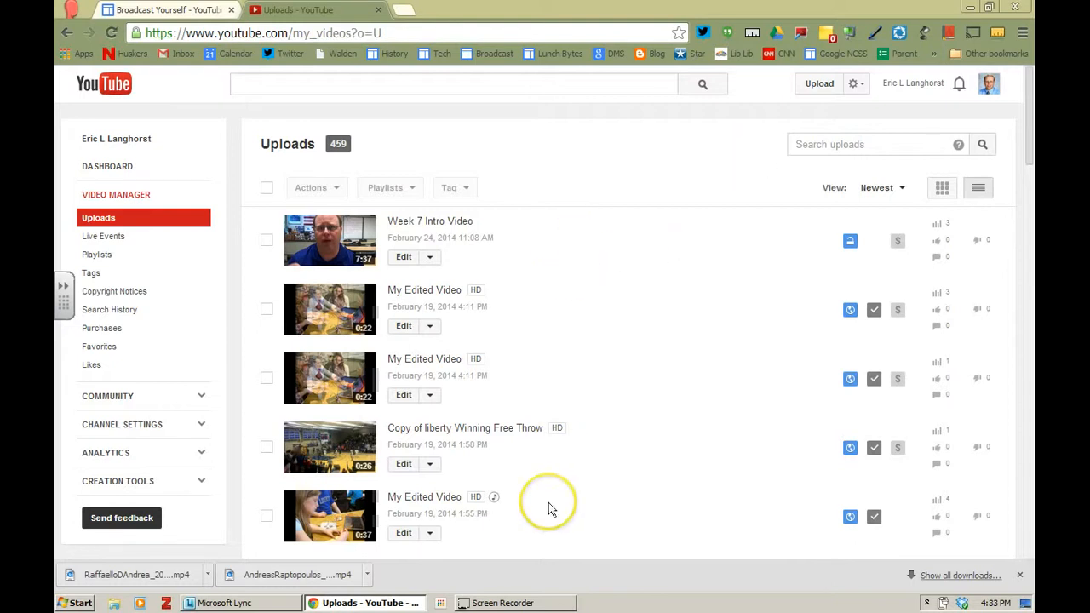
left_click(96, 258)
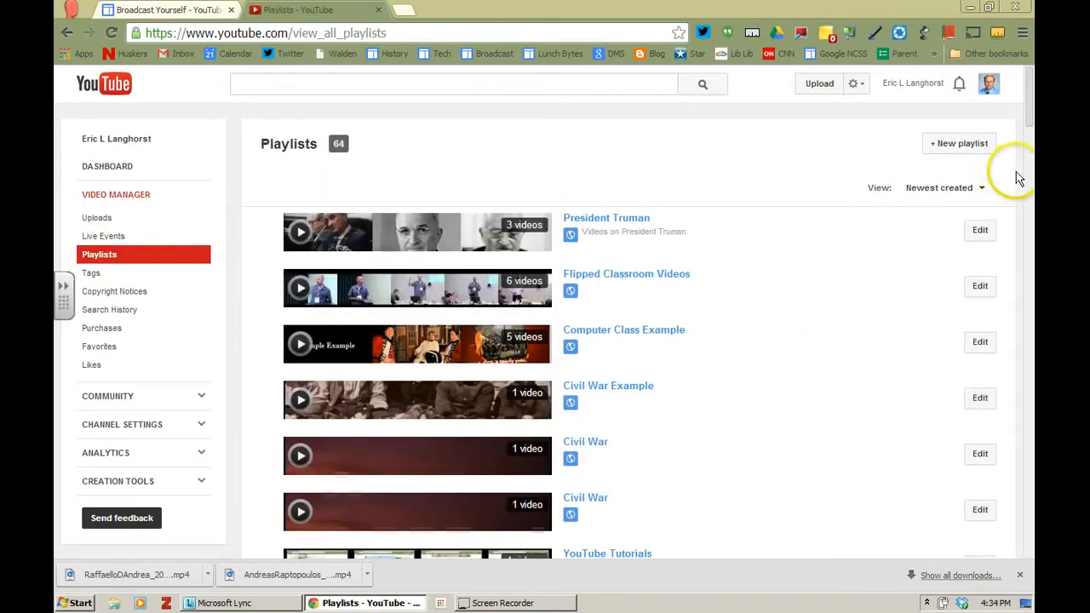
left_click_drag(1029, 104, 1029, 79)
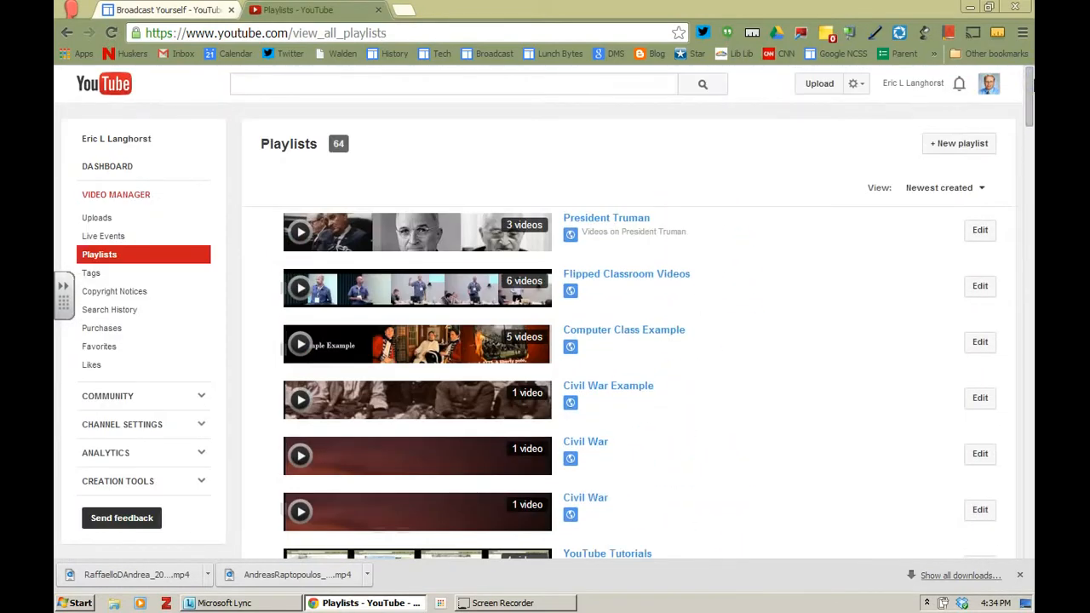
Step: Create a new playlist titled "King Tut"
left_click(977, 148)
left_click(921, 213)
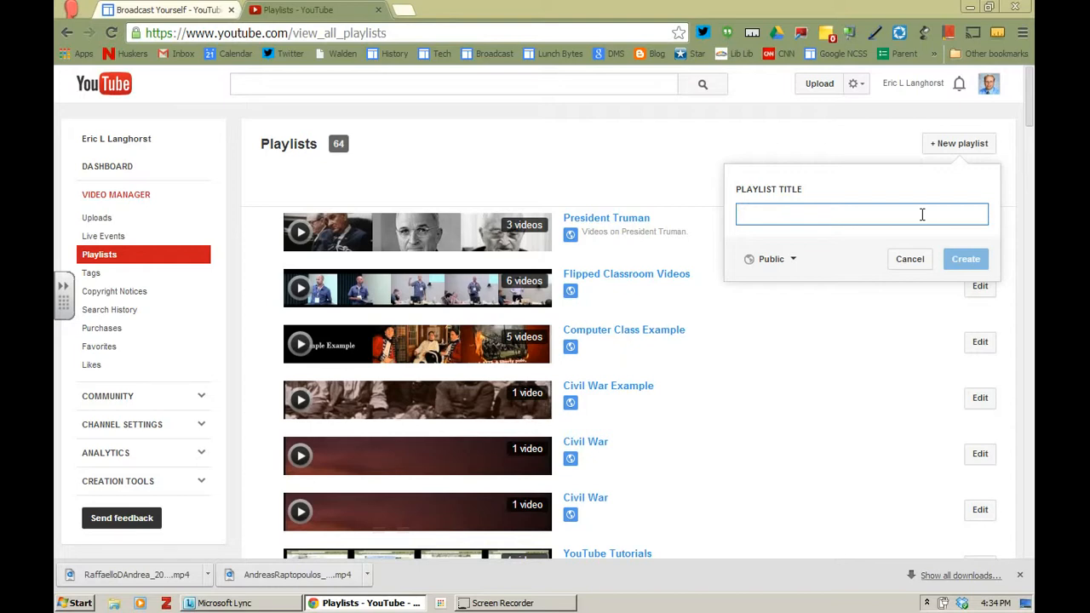
type("King Tut")
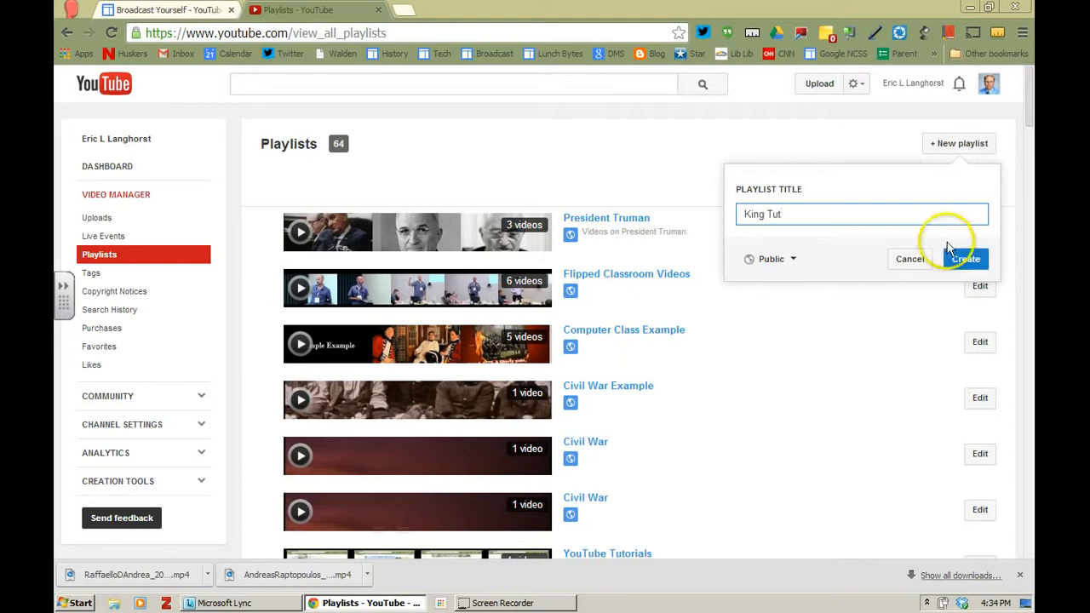
left_click(964, 257)
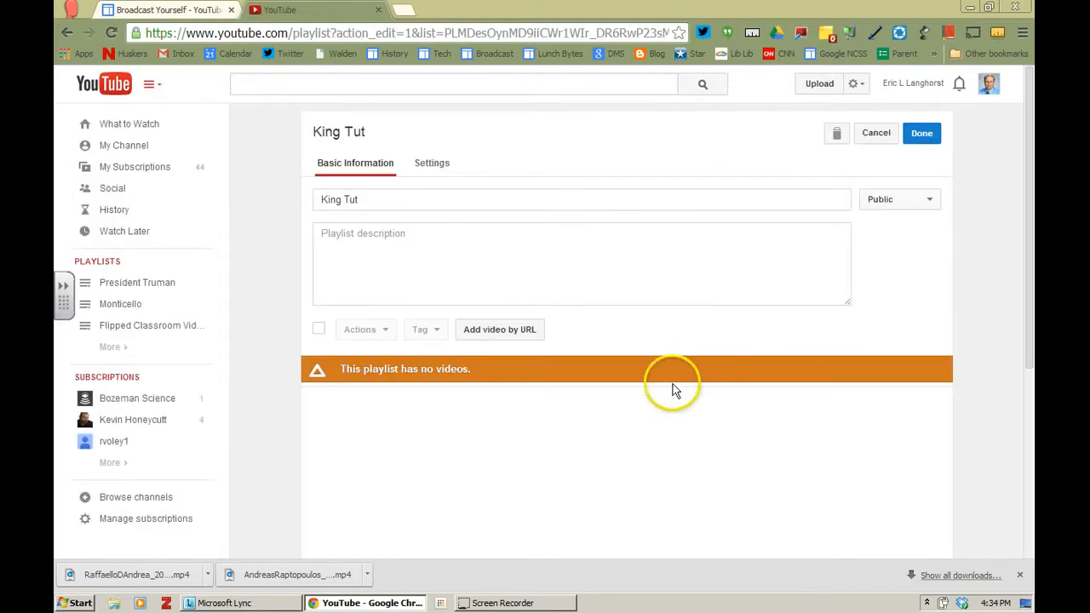
Step: Describe the King Tut playlist as "Videos on King Tut.", keep it Public, and save it after reviewing its embedding and rating settings
left_click(394, 235)
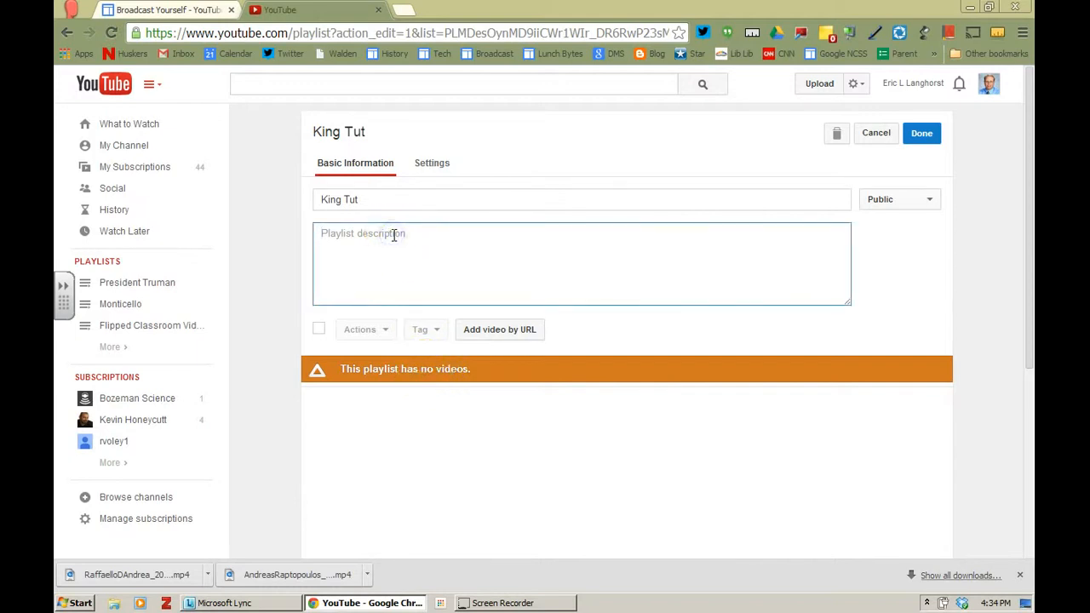
type("Videos on King Tut.")
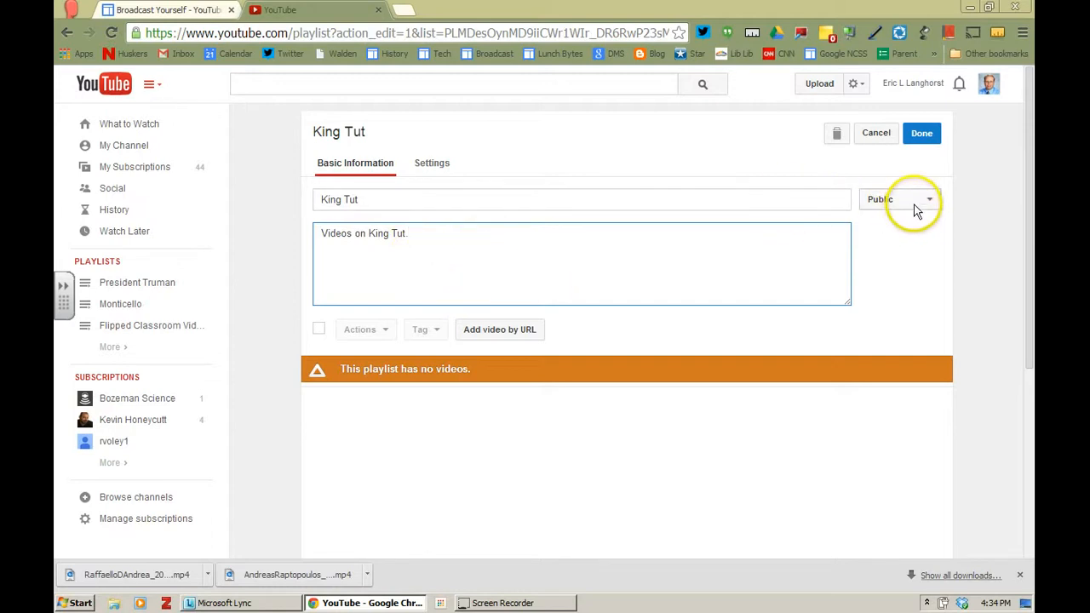
left_click(916, 211)
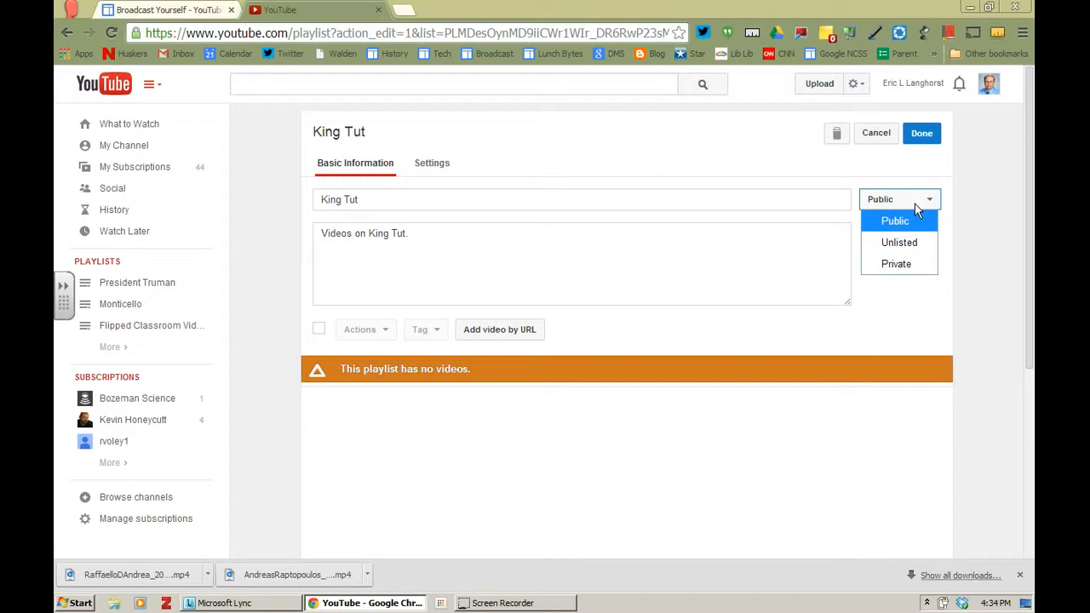
left_click(913, 222)
left_click(437, 167)
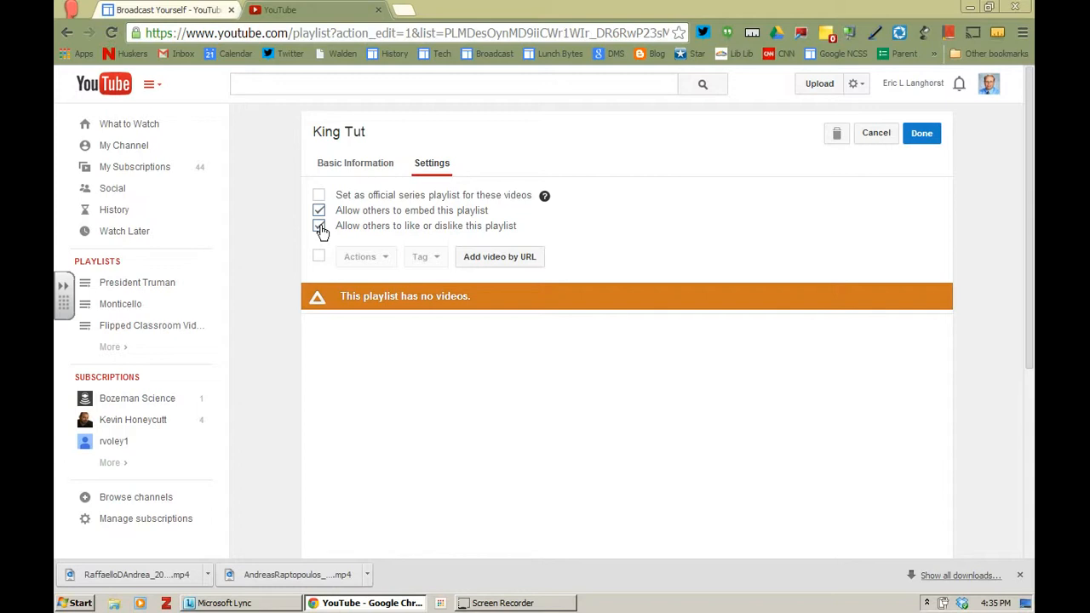
left_click(932, 137)
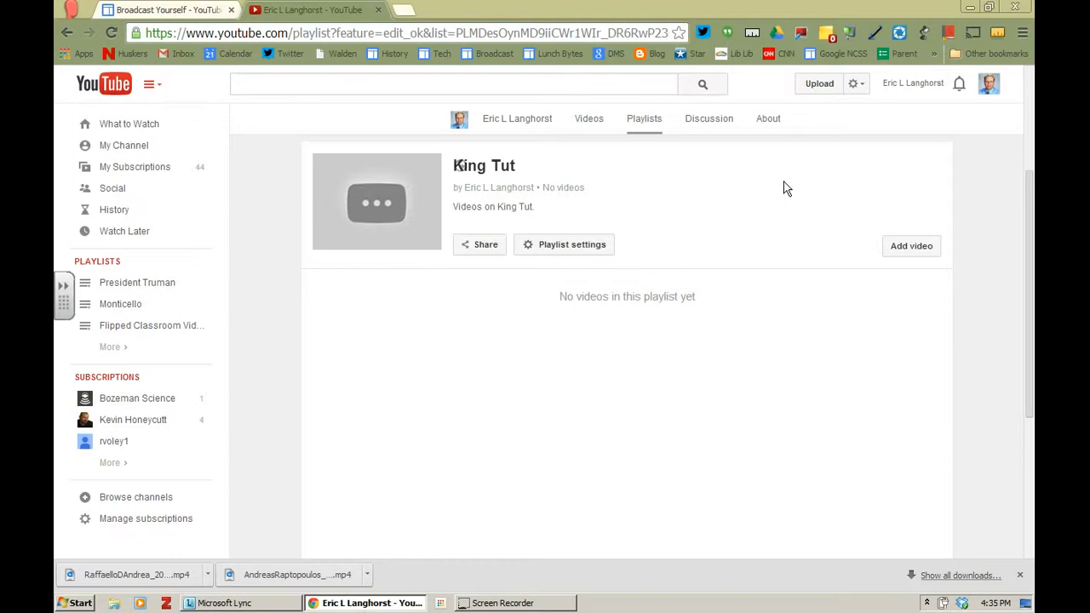
Step: Start adding a video to the King Tut playlist and search for "king tut"
left_click(903, 253)
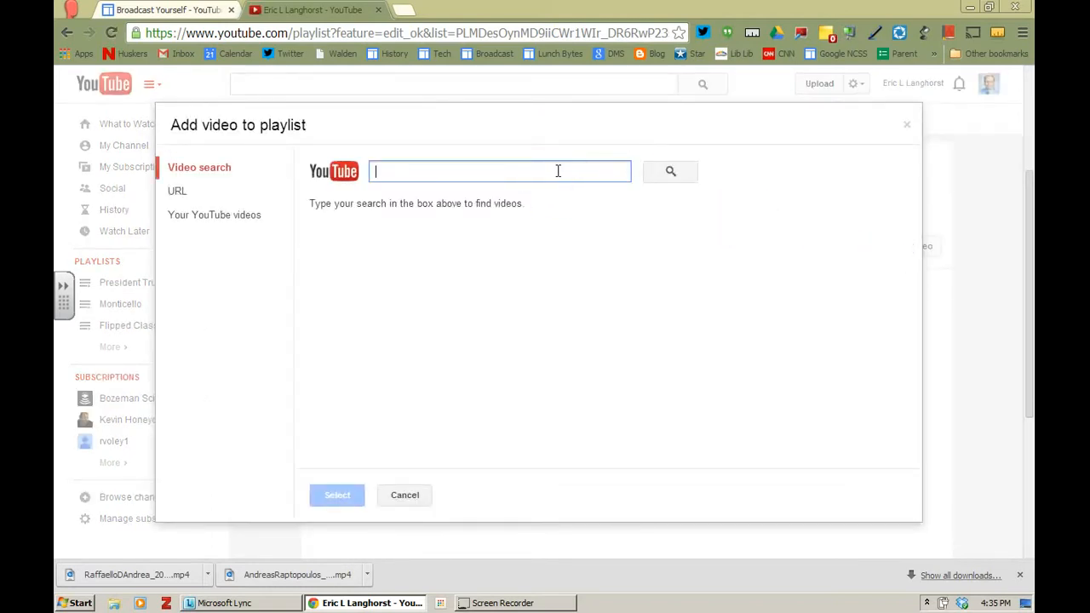
type("king tut")
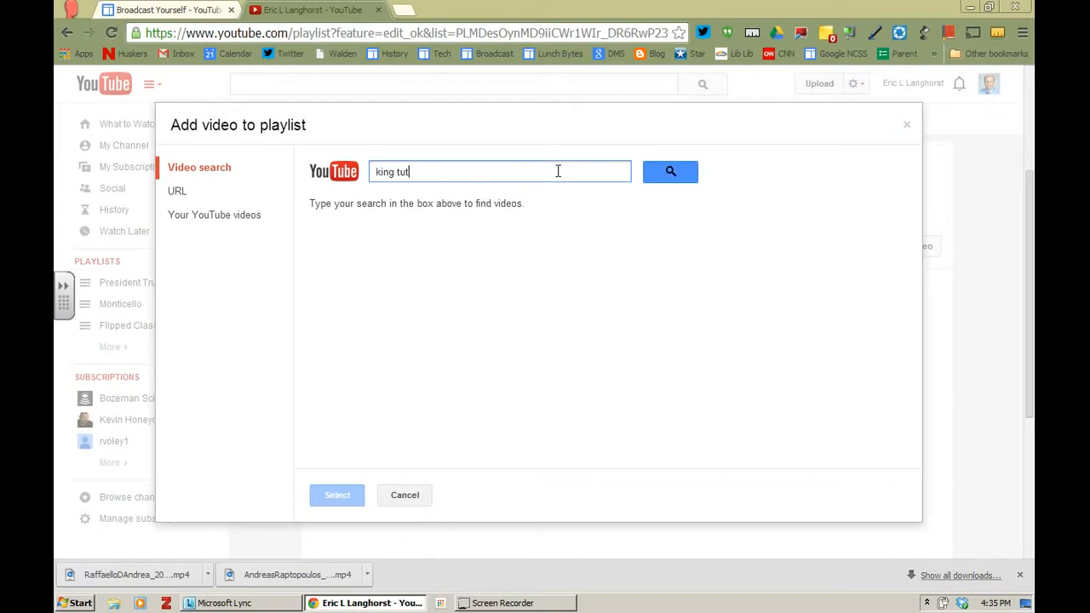
left_click(681, 171)
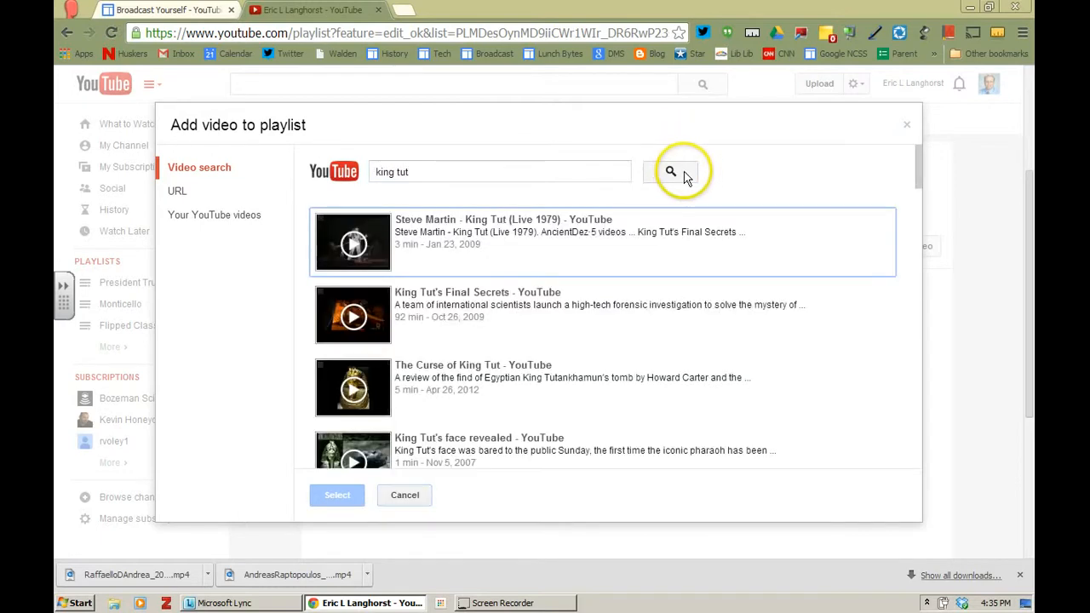
Step: Preview the result "King Tut's Final Secrets" briefly and add it to the playlist
left_click(919, 166)
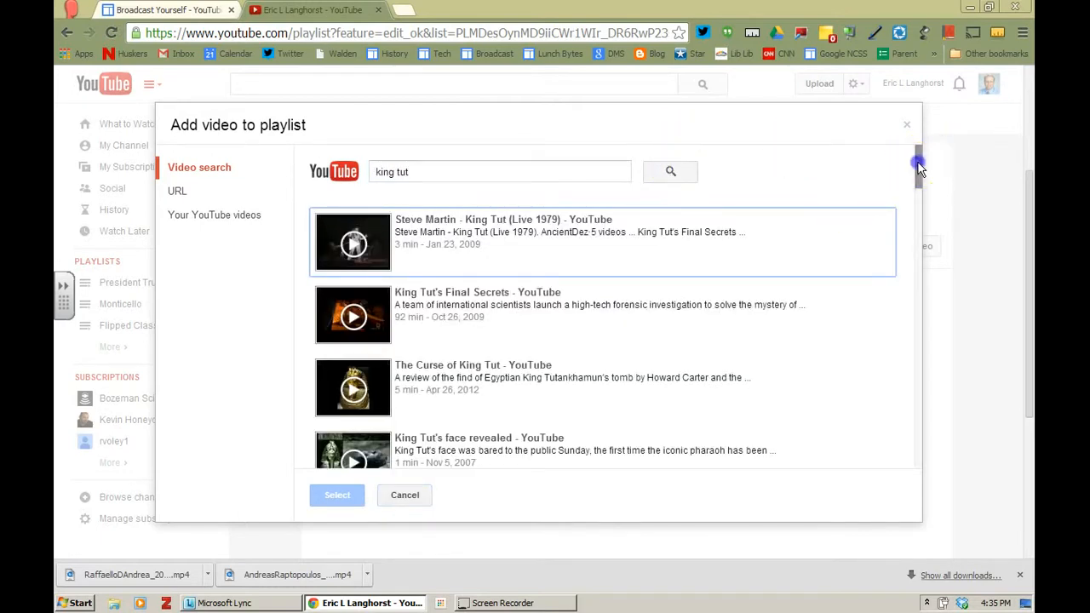
left_click_drag(919, 166, 919, 184)
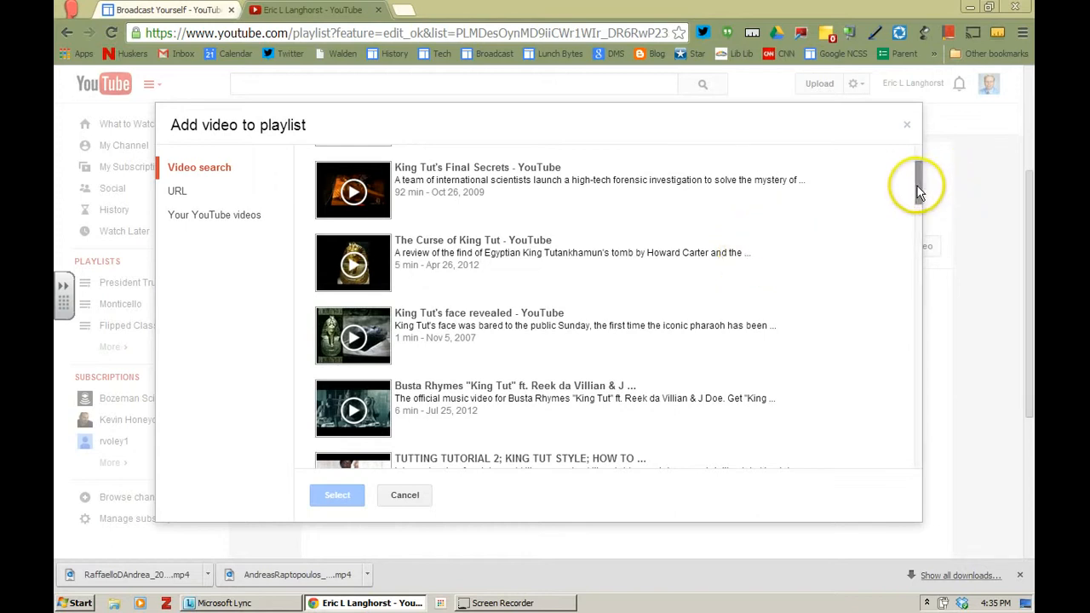
mouse_move(919, 195)
left_mouse_down()
mouse_move(919, 217)
mouse_move(923, 182)
left_mouse_up()
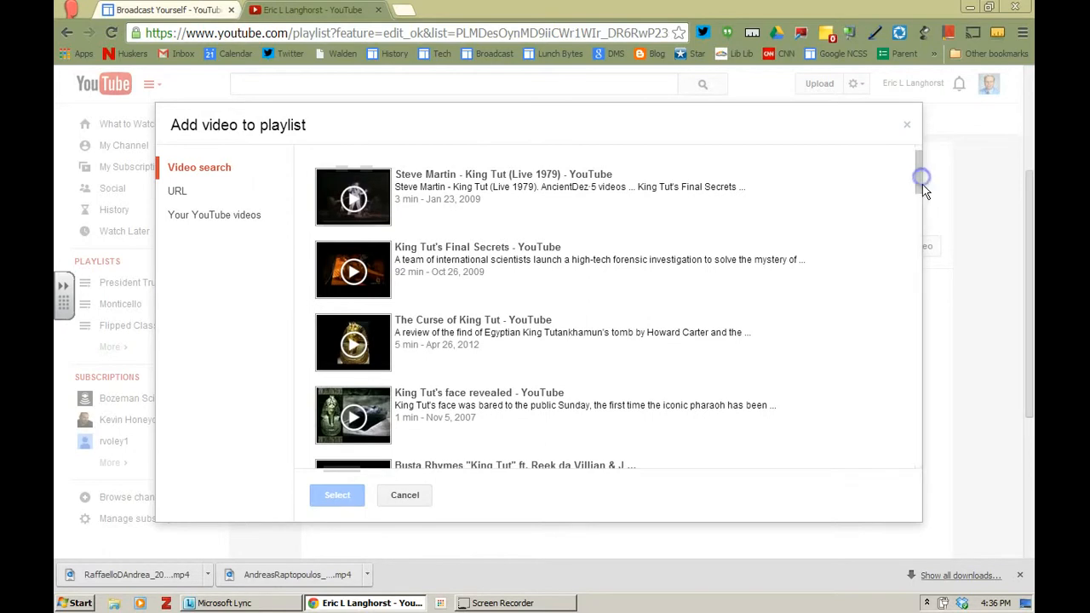
left_click(373, 274)
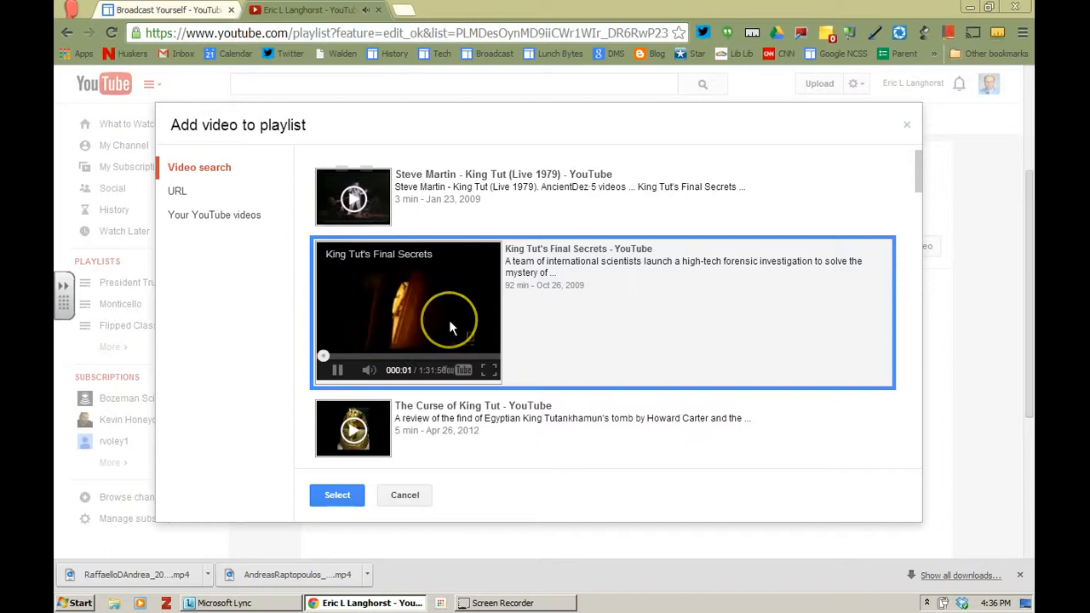
left_click(340, 384)
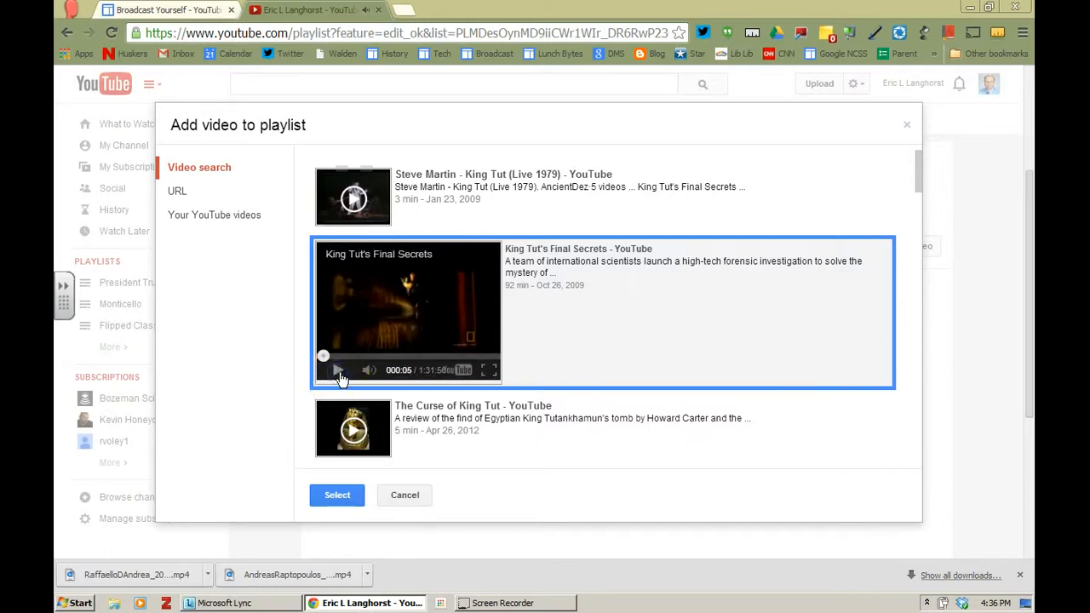
left_click(573, 317)
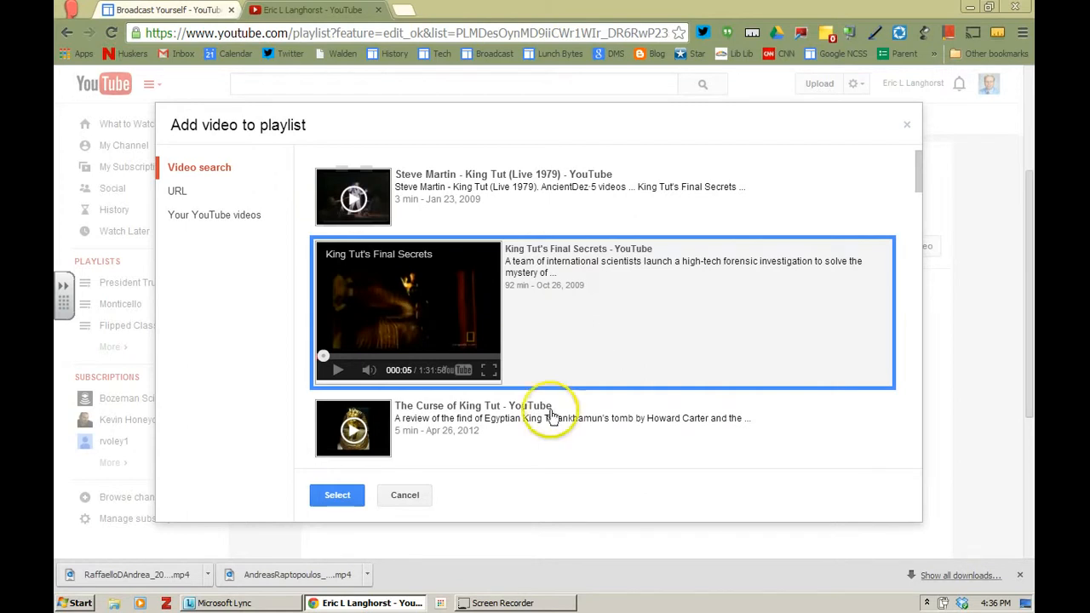
left_click(341, 497)
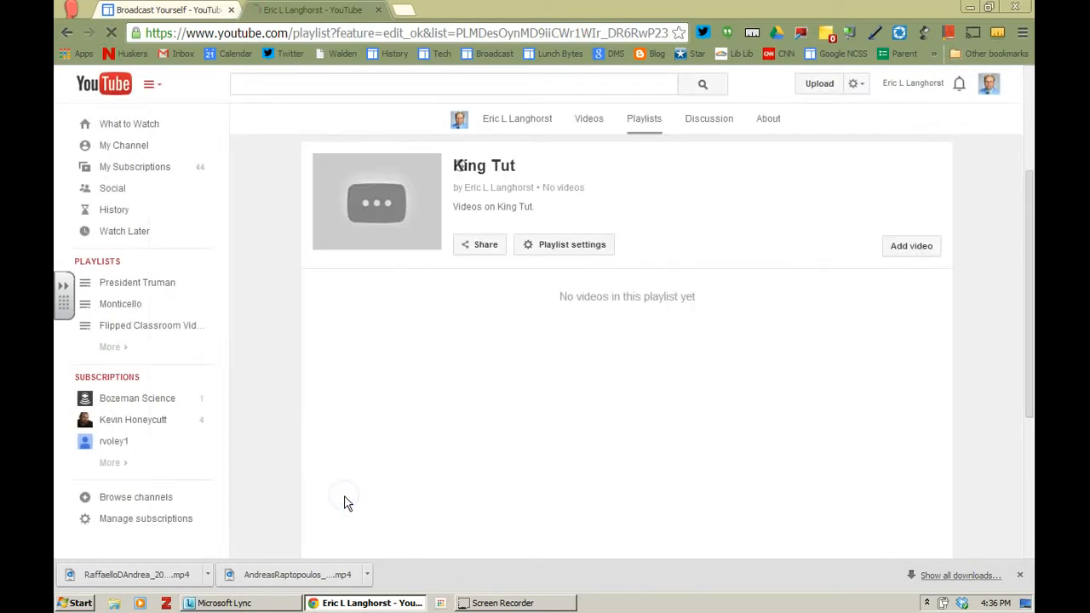
left_click(461, 366)
left_click(519, 311)
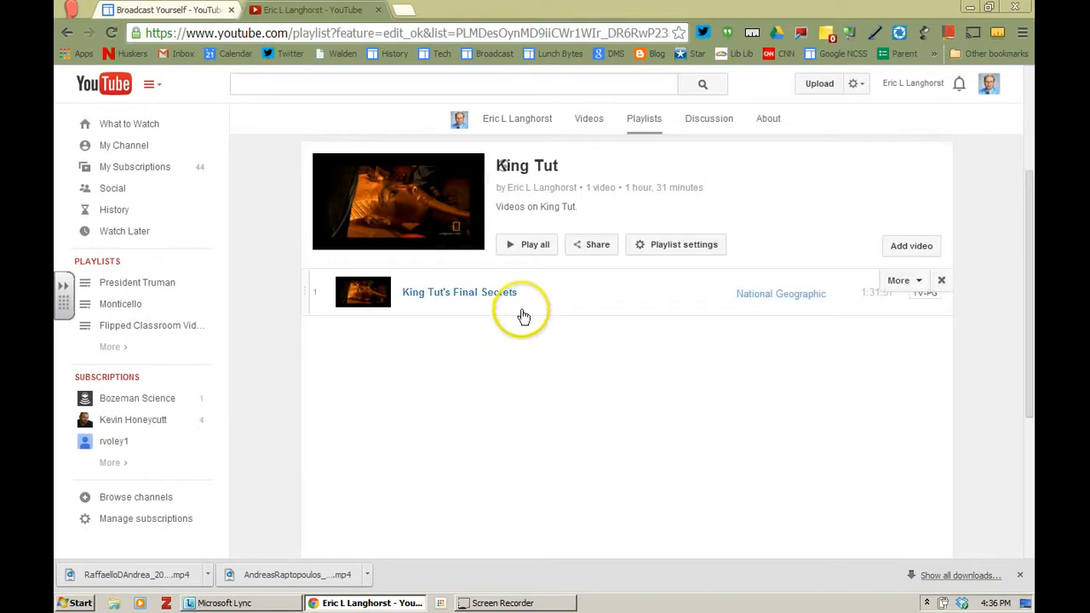
left_click(513, 384)
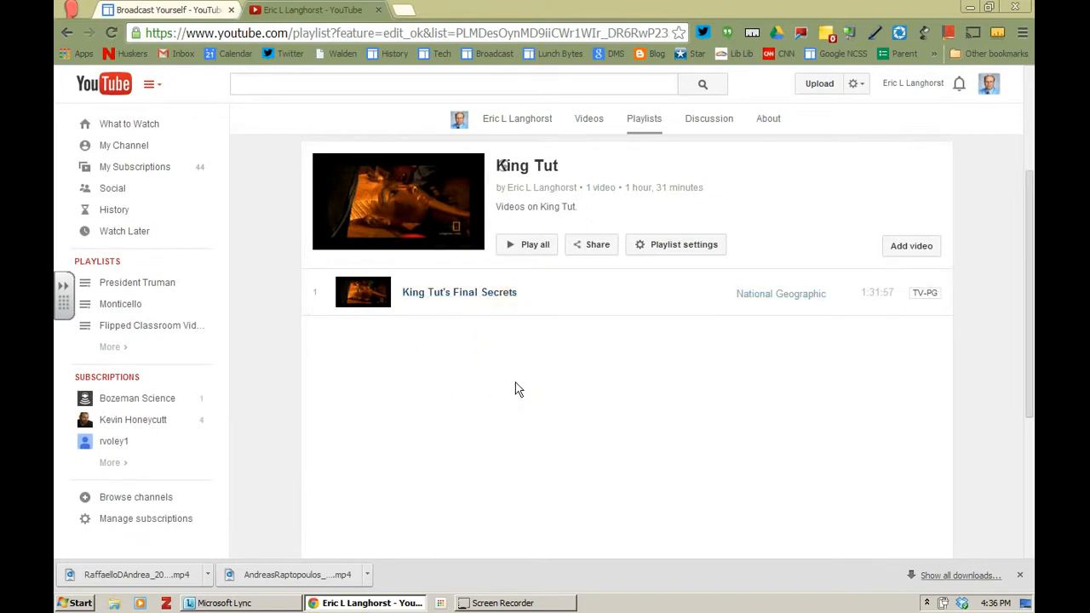
Step: Search all of YouTube for "king tut"
left_click(378, 86)
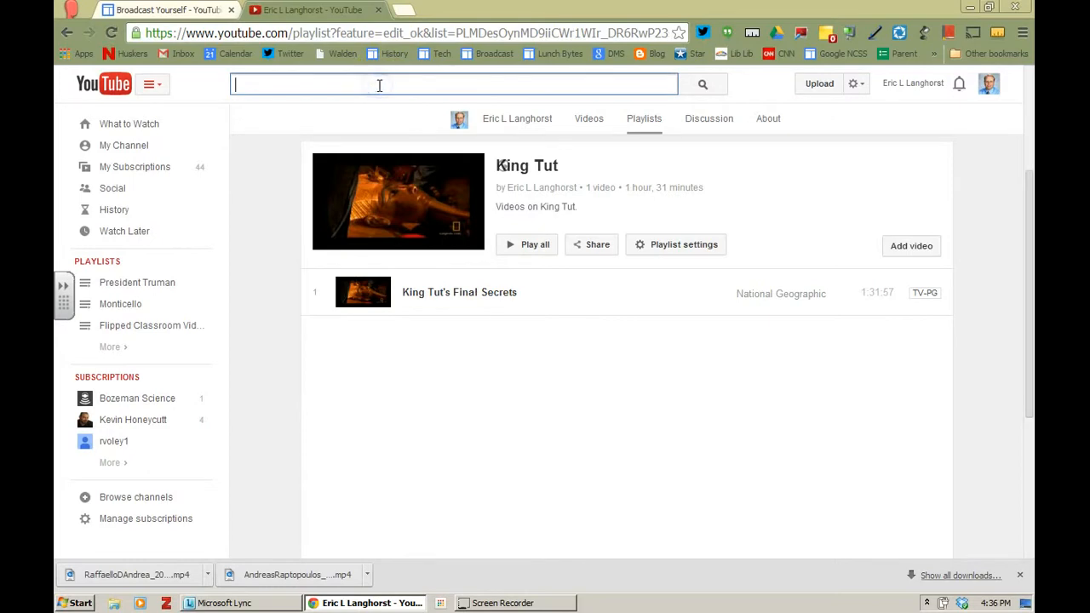
type("king tut")
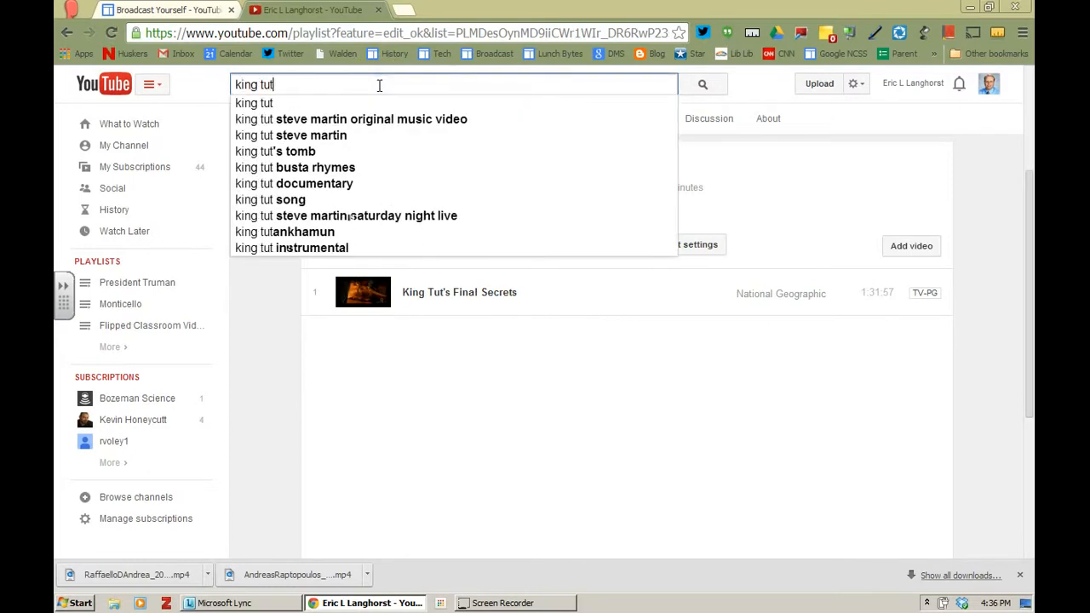
key("Return")
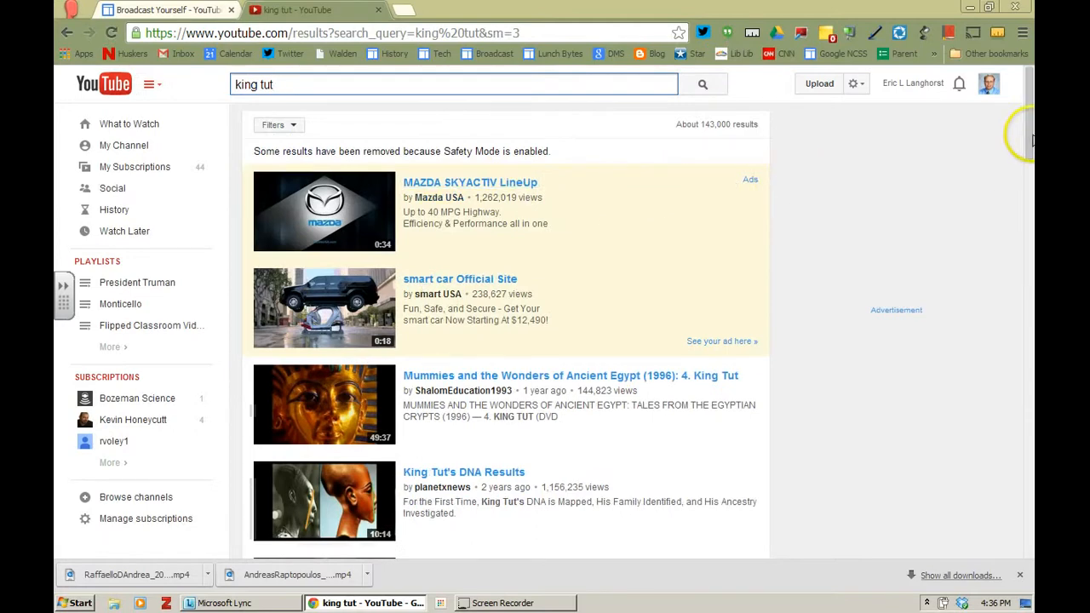
Step: Open the CBS This Morning video "What killed King Tut? Researchers may have finally found out" and pause it
left_click_drag(1032, 141, 1031, 232)
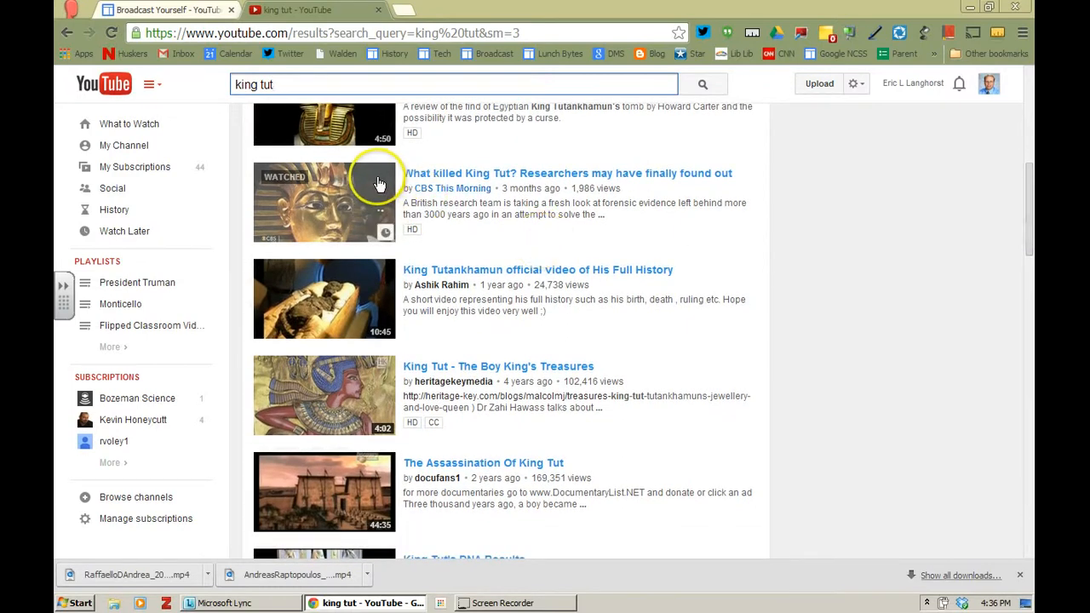
left_click(447, 175)
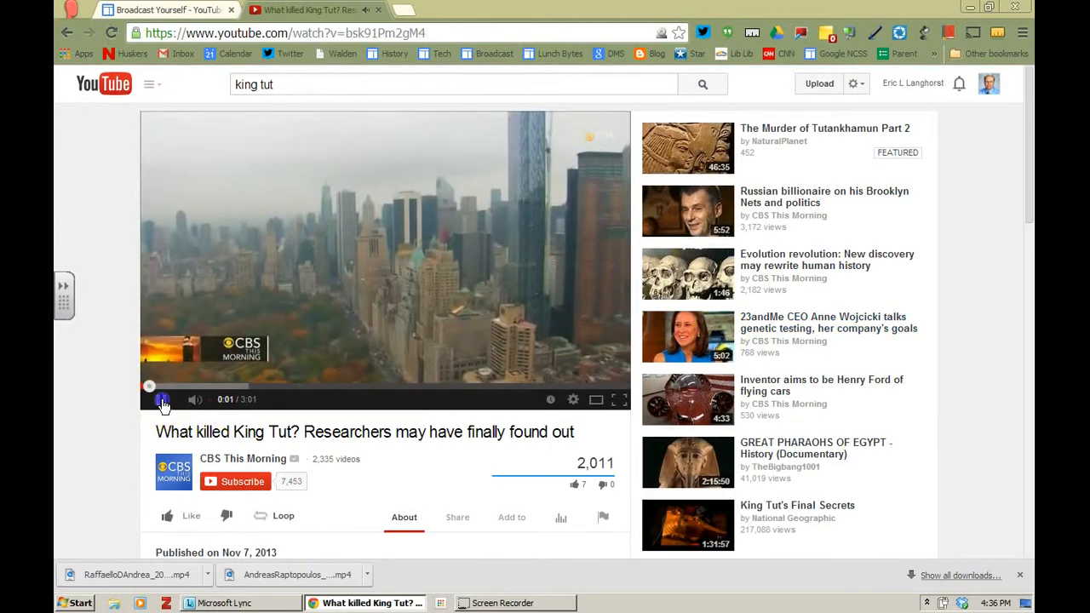
left_click(161, 400)
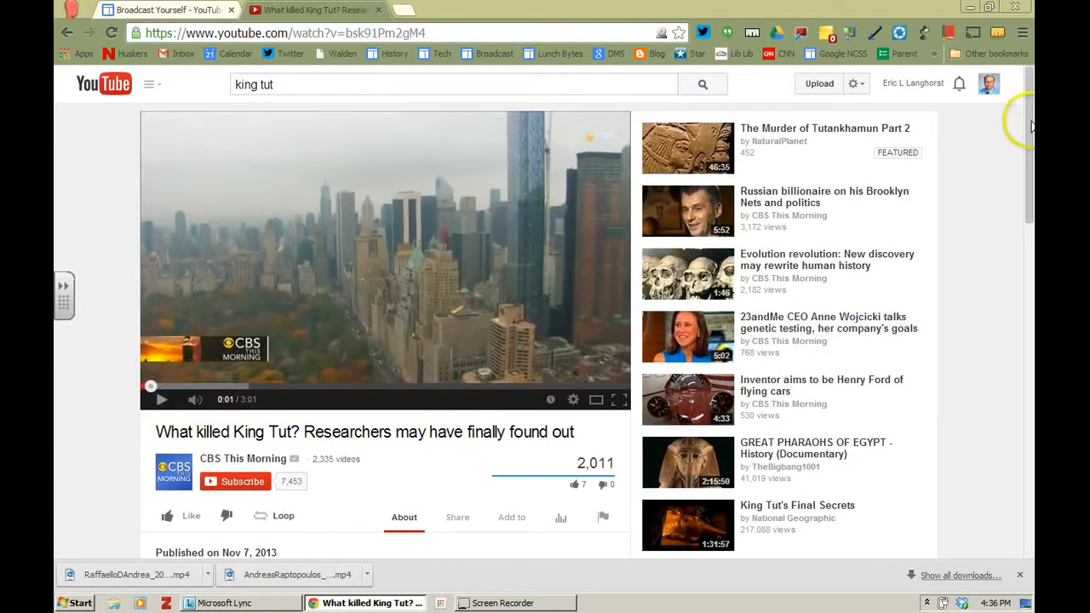
Step: Add the open CBS This Morning video to the King Tut playlist
left_click_drag(1029, 123, 1031, 182)
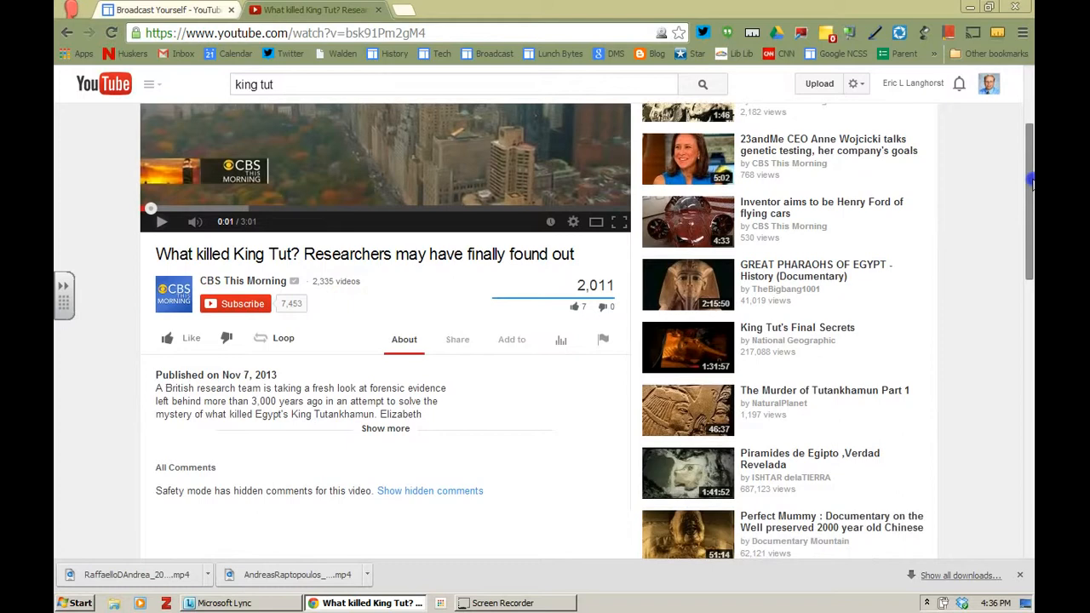
left_click(514, 343)
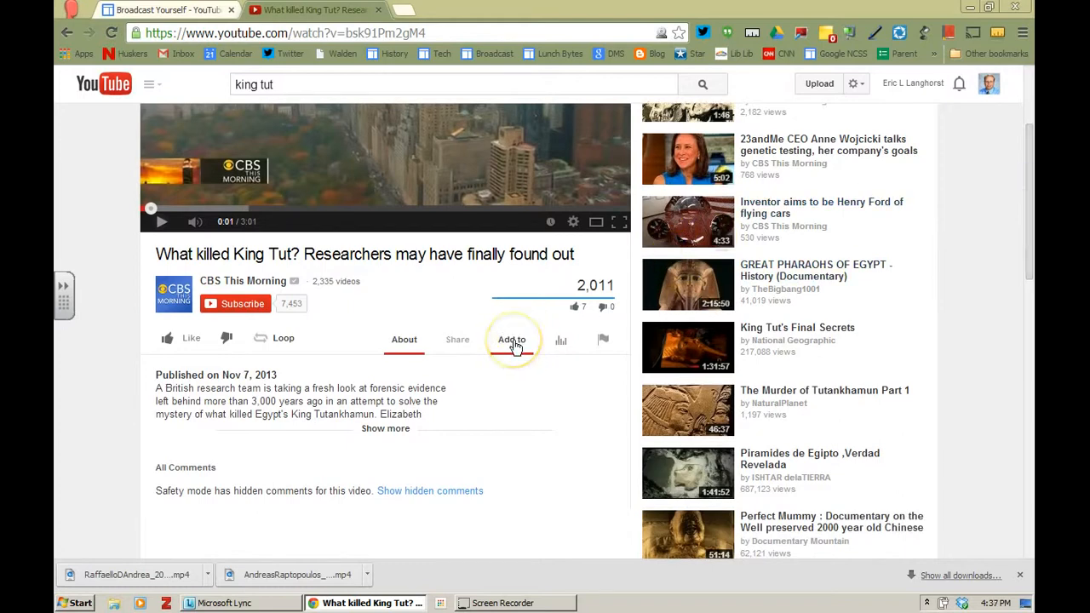
left_click(514, 342)
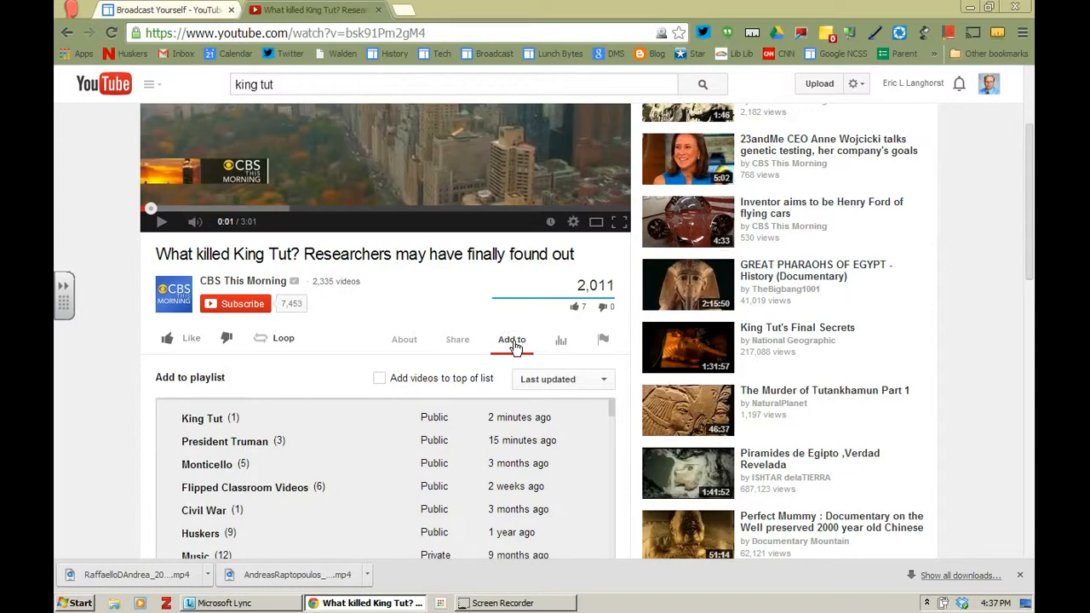
left_click(282, 445)
left_click(226, 420)
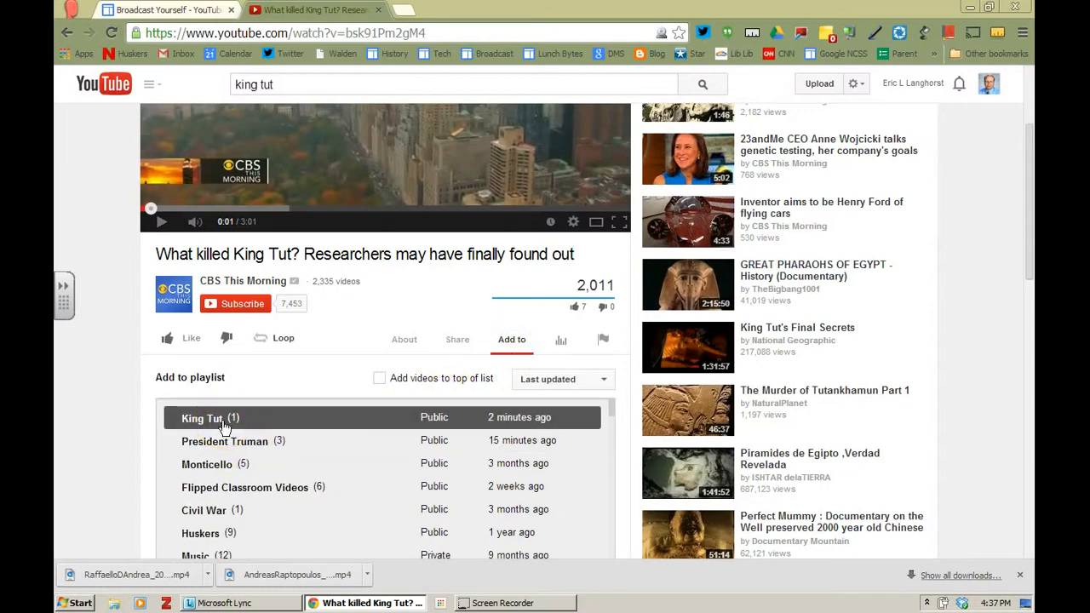
left_click(224, 422)
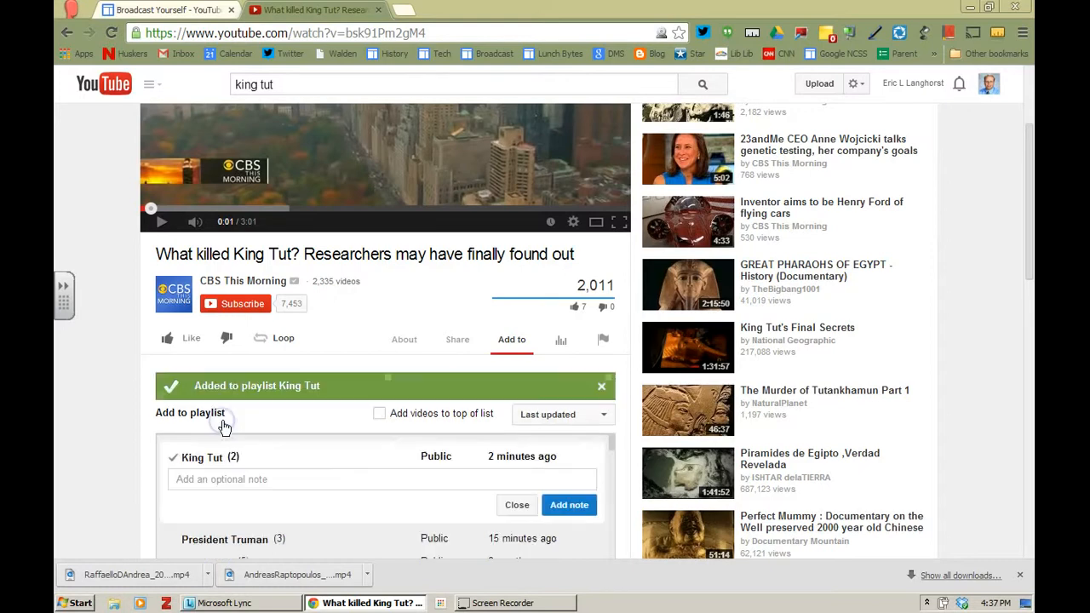
Step: Add the note "This is a great video for the start of our King Tut lesson." to the CBS video's playlist entry
left_click(401, 487)
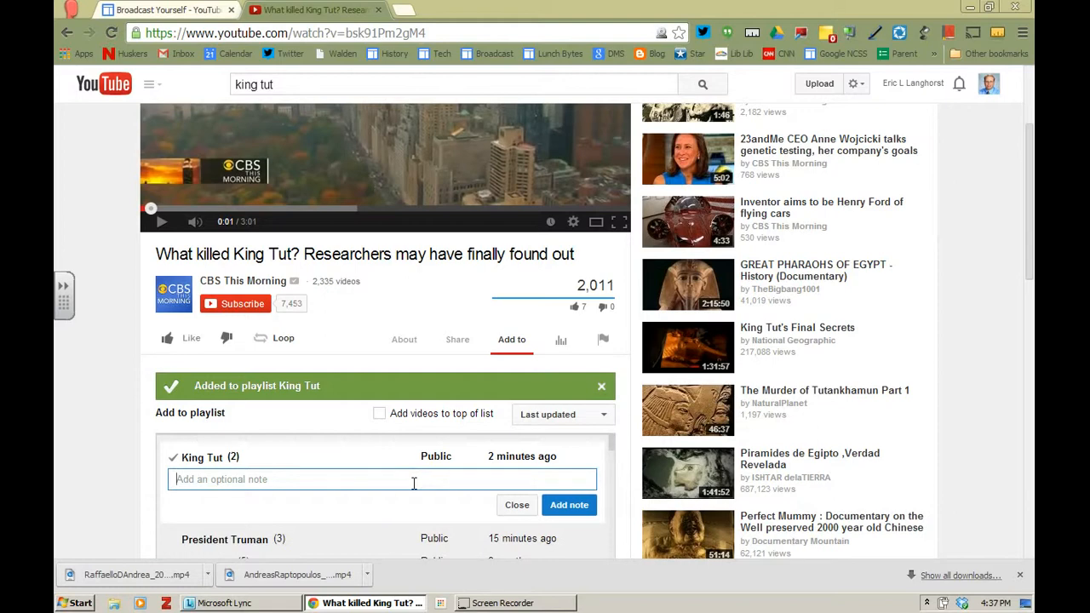
type("This is a great video for the start of our")
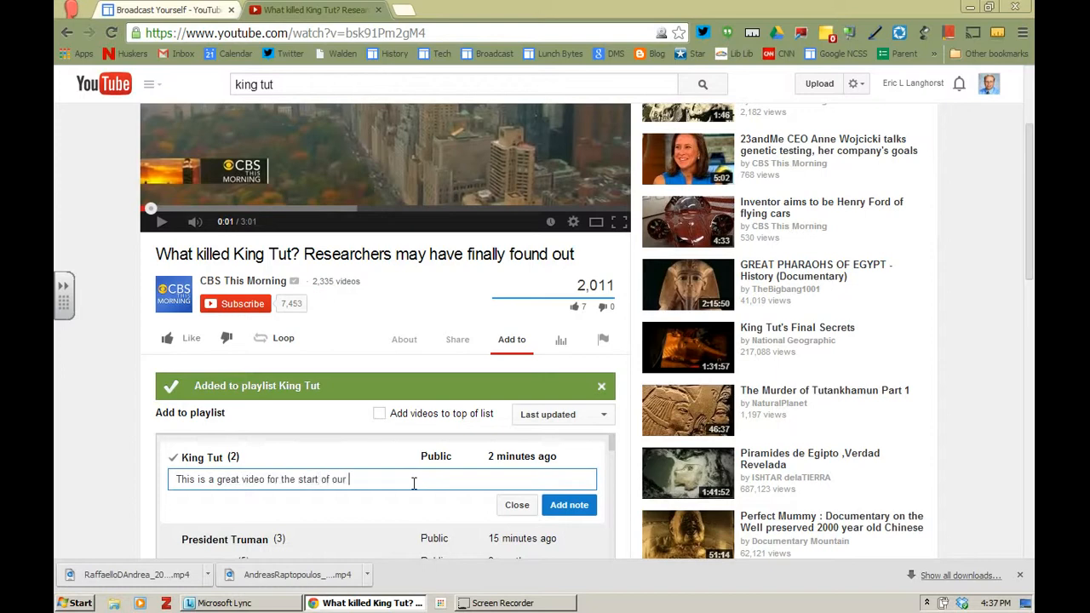
type("g Tut lesson")
left_click(569, 507)
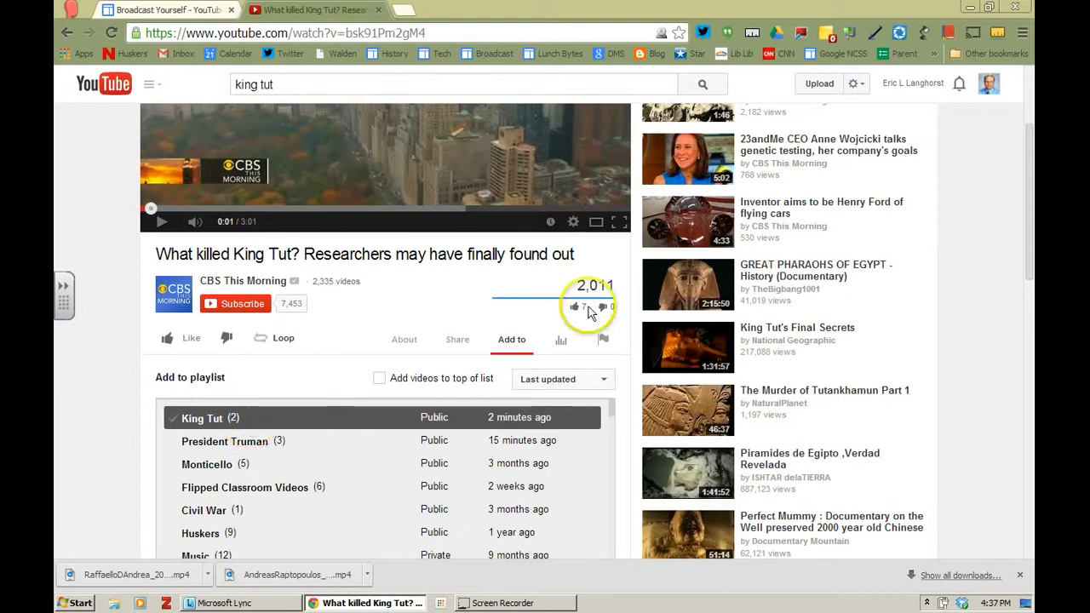
Step: Search YouTube for "king tut union station"
scroll(1031, 177, "up", 2)
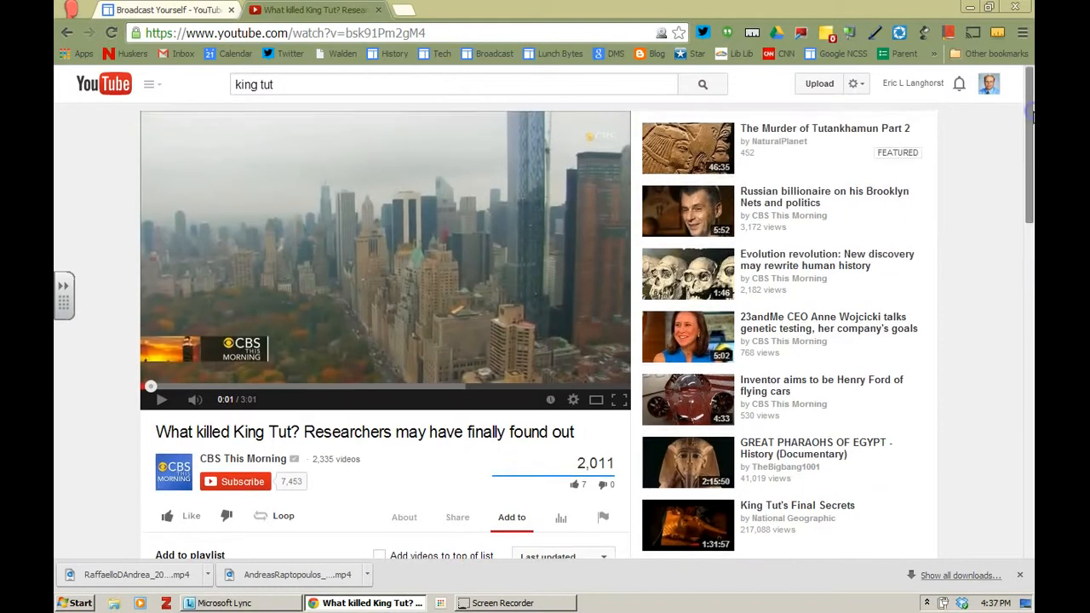
left_click(495, 82)
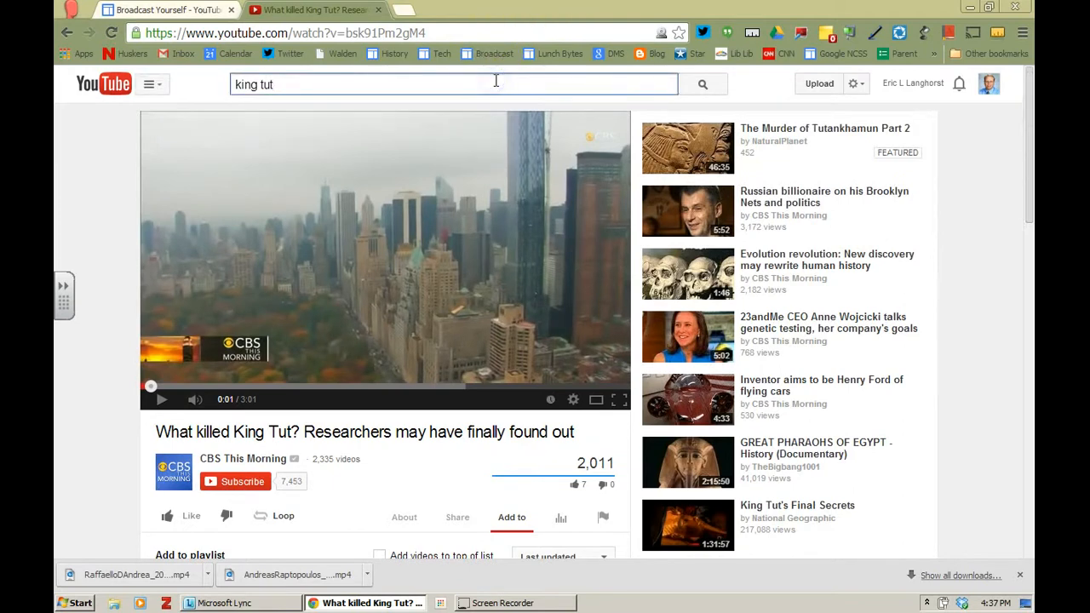
type("union station")
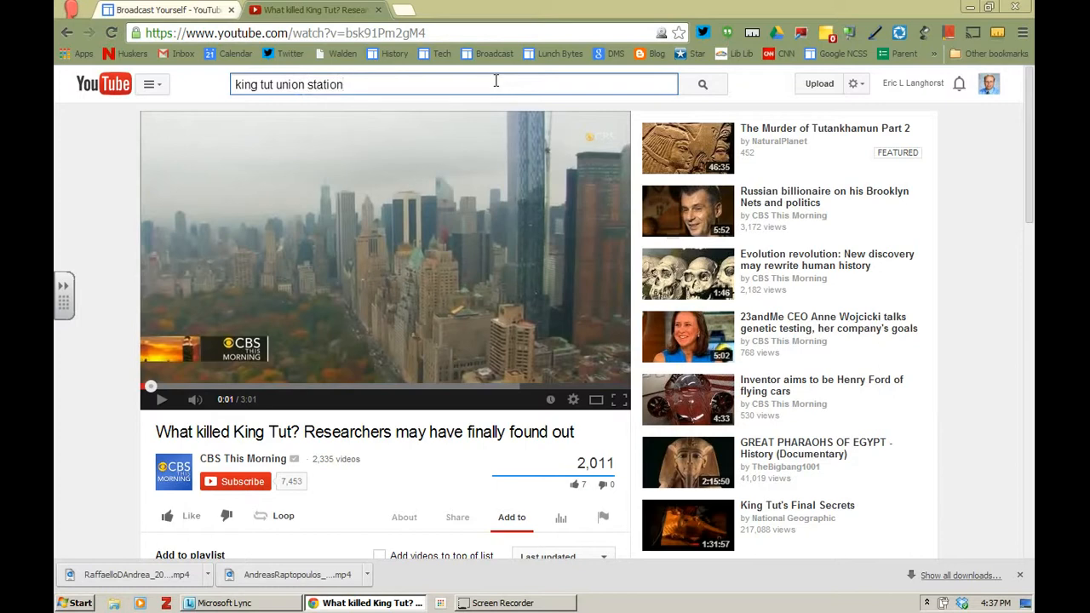
key("Return")
left_click(471, 164)
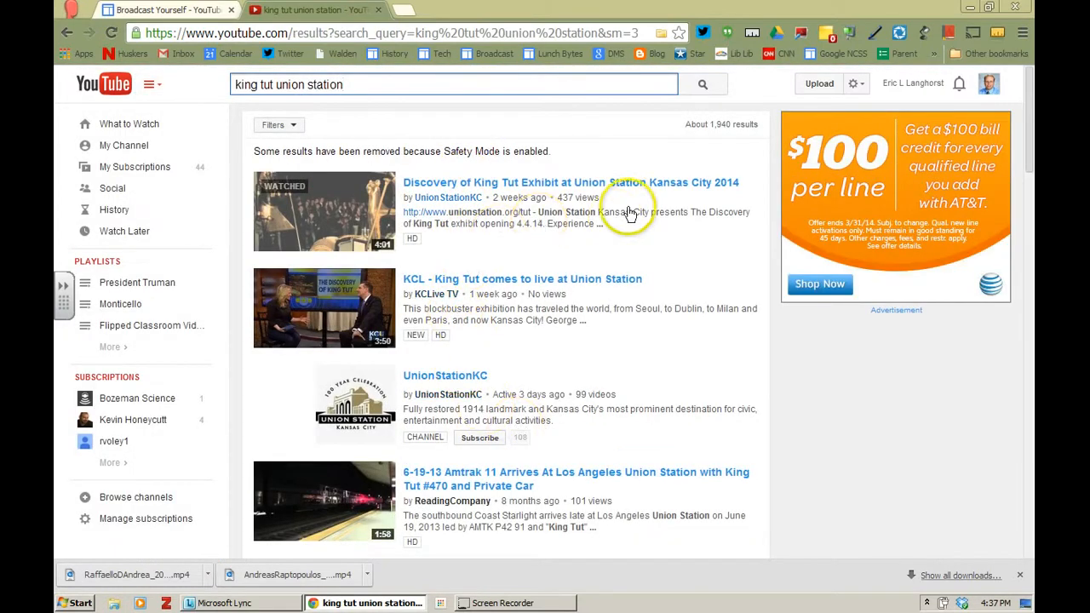
Step: Open the video "Discovery of King Tut Exhibit at Union Station Kansas City 2014", skip ahead to about 0:32 and pause it
left_click(599, 188)
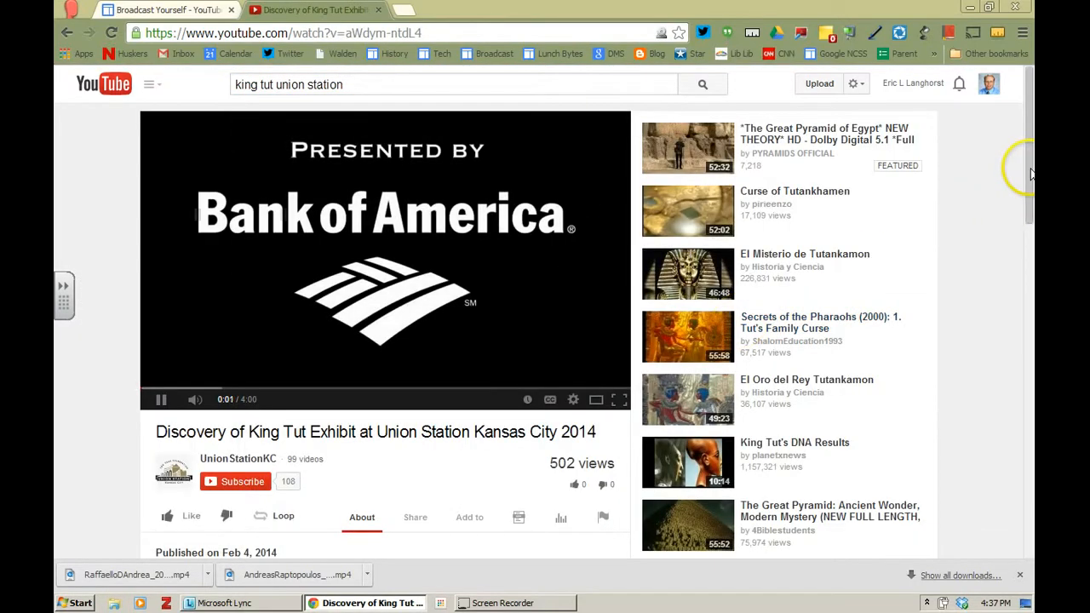
left_click(209, 389)
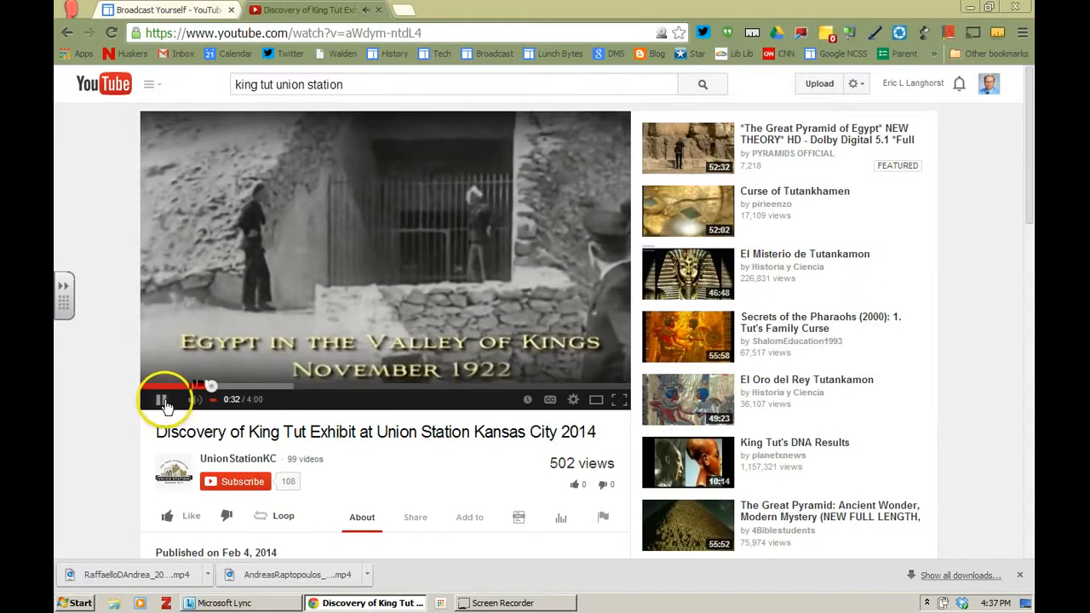
left_click(164, 401)
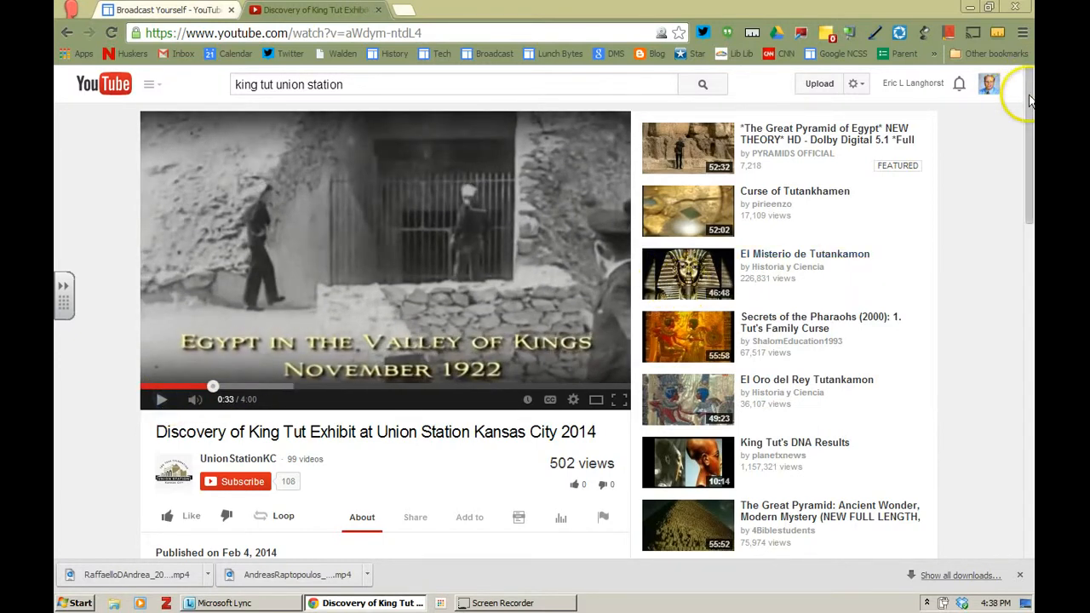
Step: Add the open Union Station exhibit video to the King Tut playlist and close the optional note without filling it in
left_click_drag(1029, 100, 1029, 134)
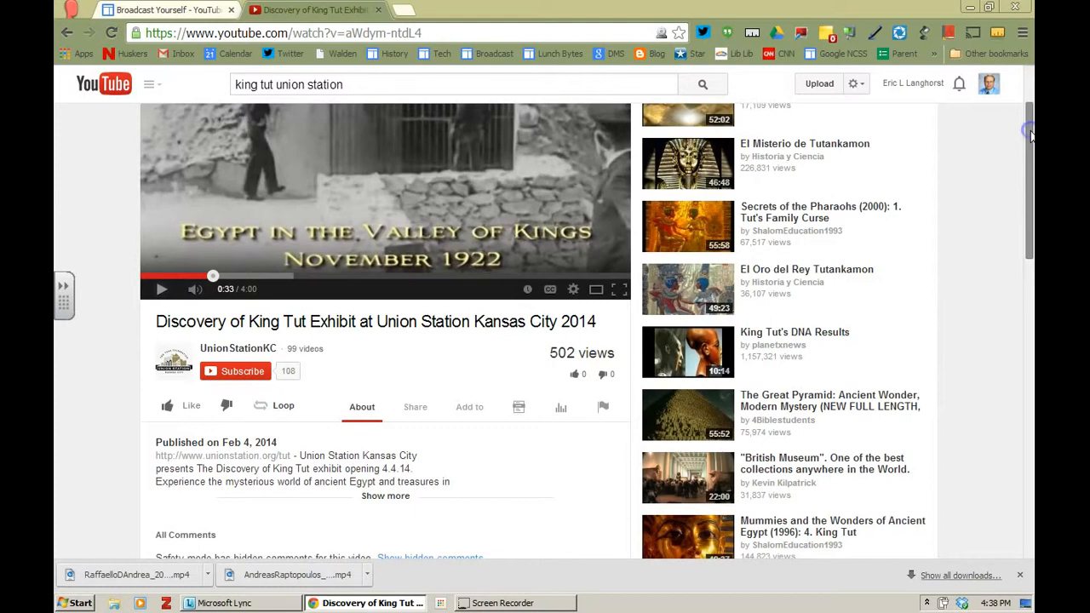
left_click(472, 412)
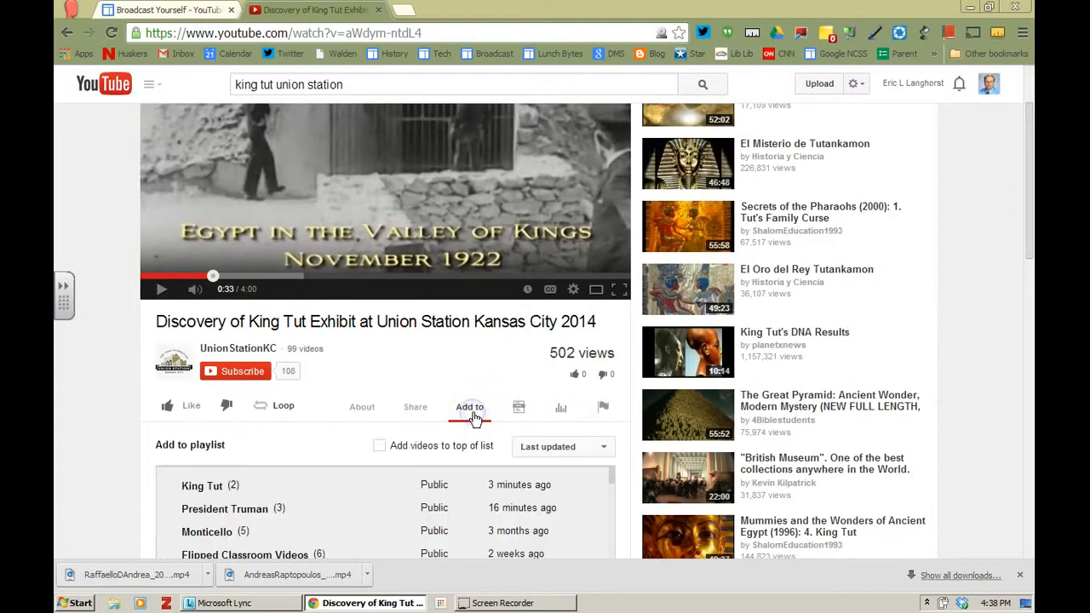
left_click(218, 487)
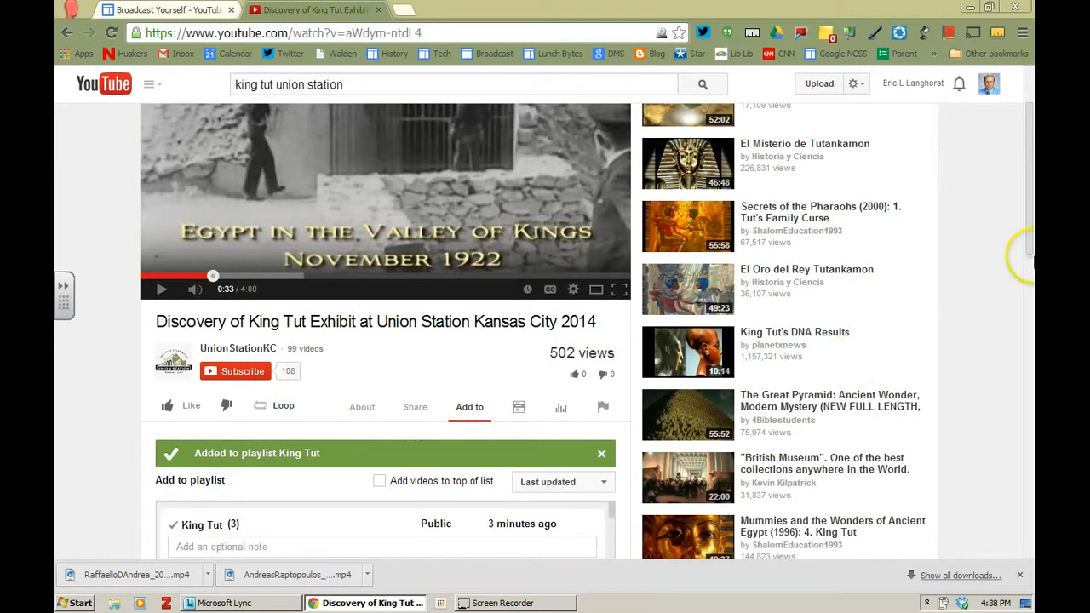
left_click_drag(1030, 226, 1029, 265)
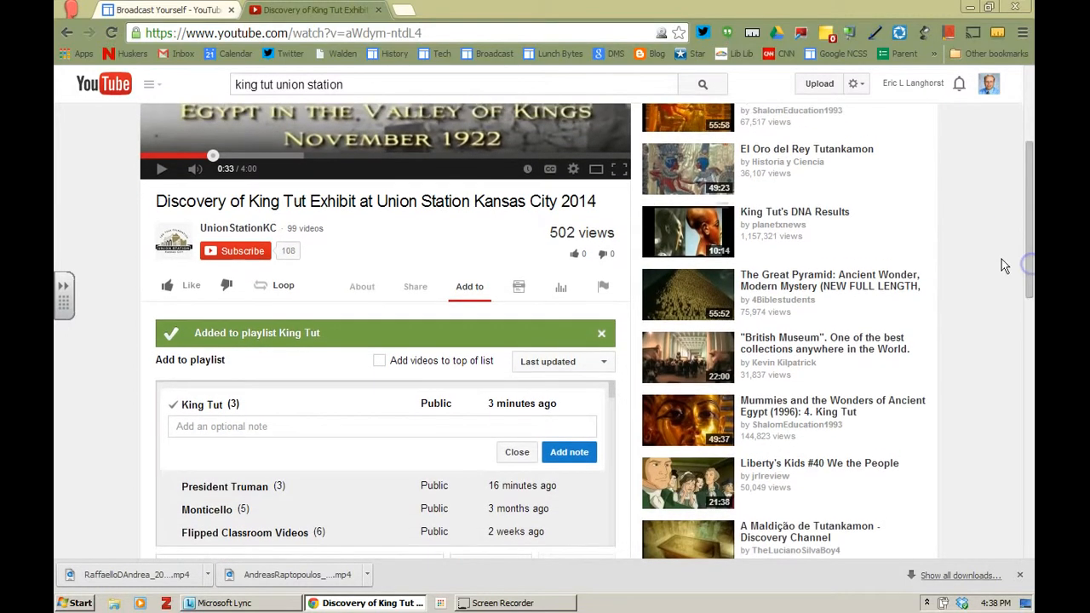
left_click(517, 452)
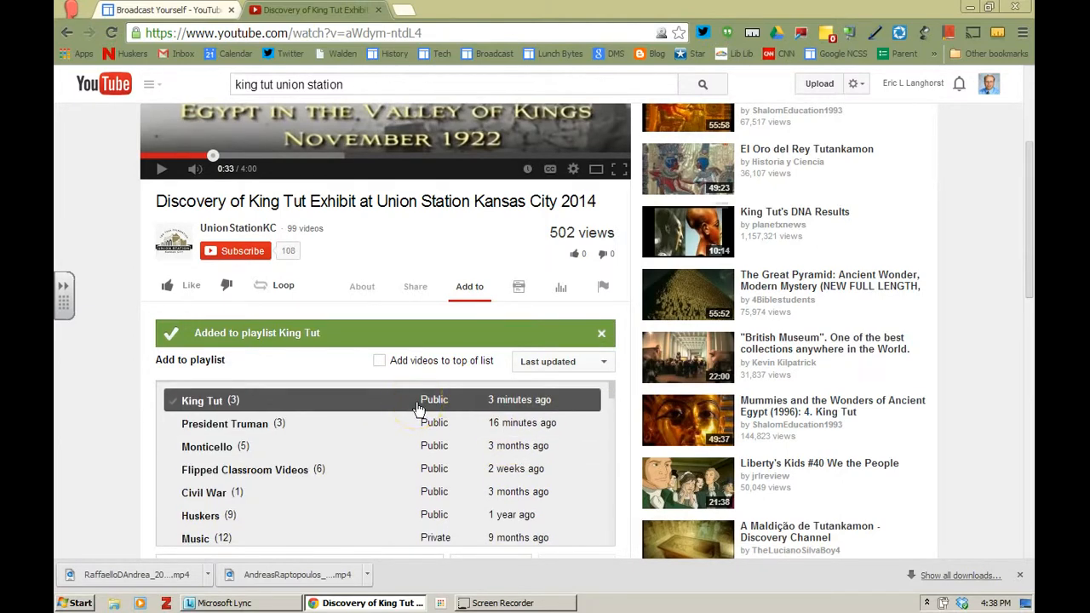
Step: Go to the playlists in the Video Manager and open the King Tut playlist for editing
left_click(990, 85)
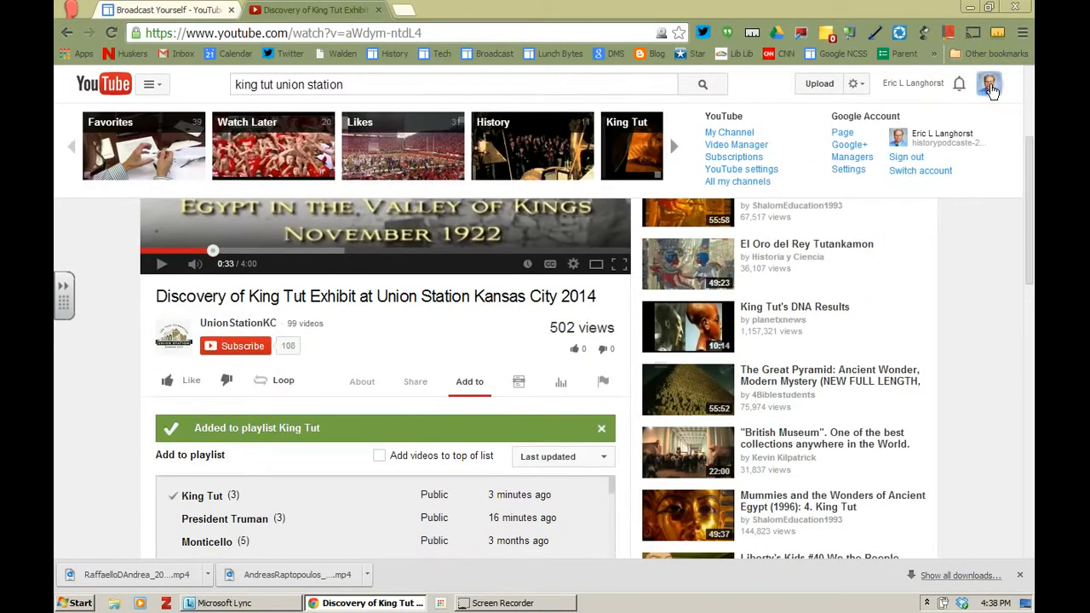
left_click(737, 146)
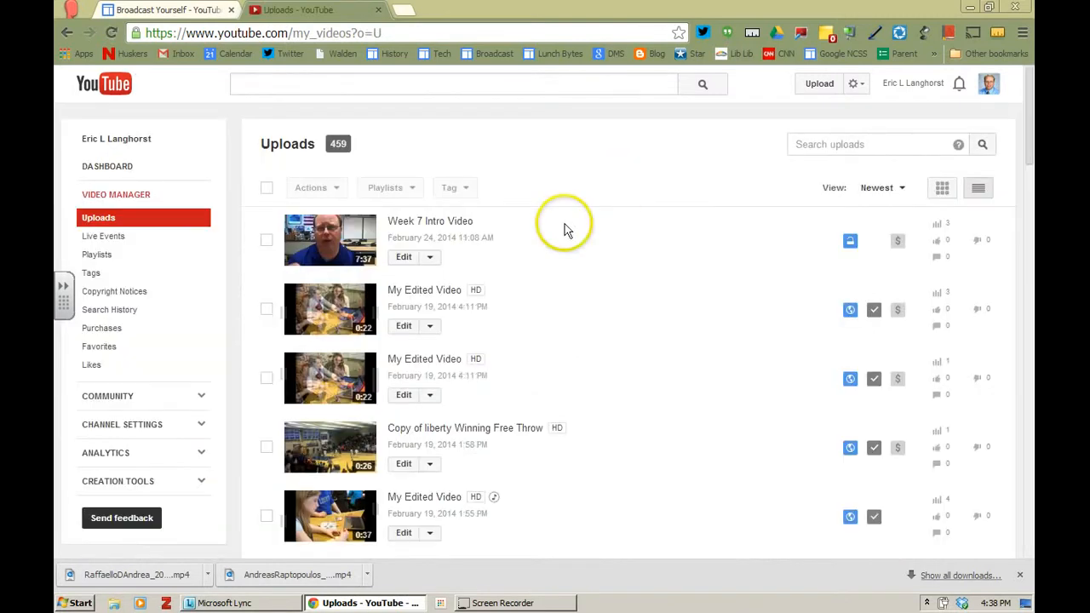
left_click(94, 256)
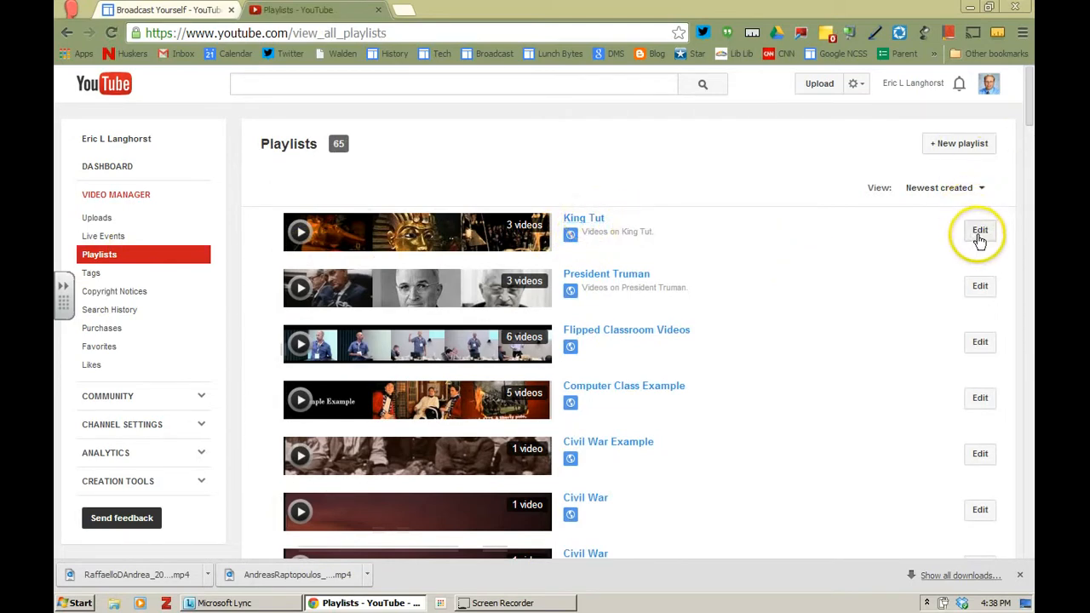
left_click(980, 234)
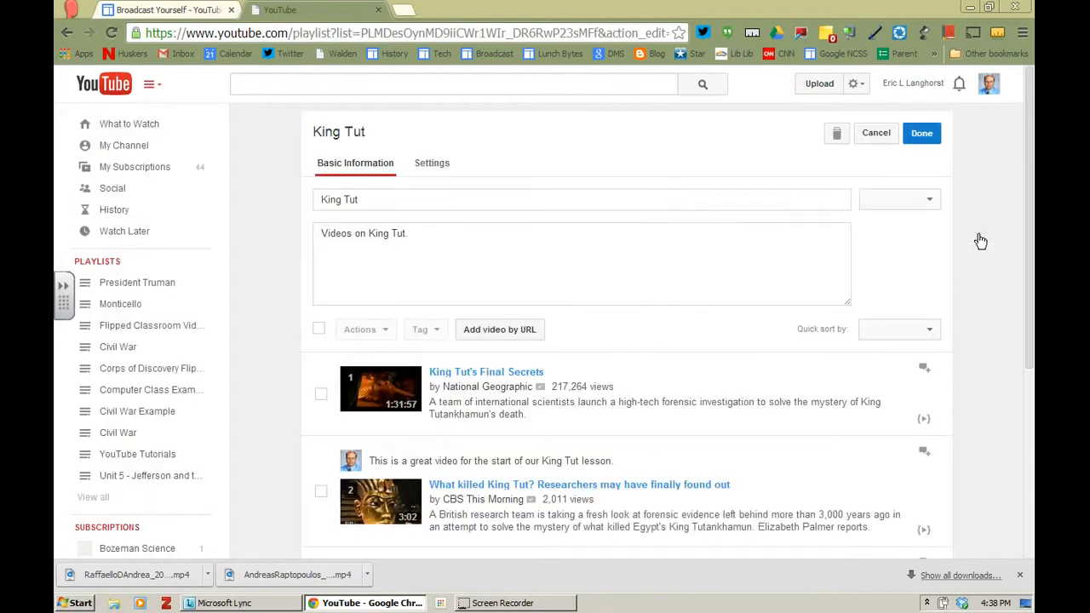
Step: Move the Union Station exhibit video to first place in the King Tut playlist and save the playlist edits
left_click_drag(1031, 172, 1027, 283)
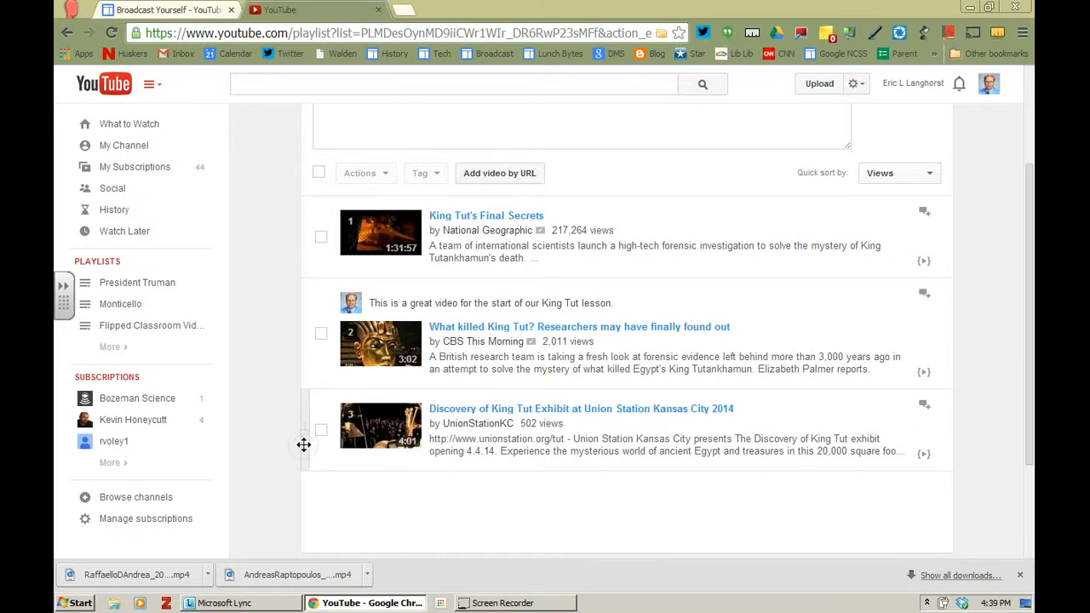
left_click_drag(304, 444, 302, 248)
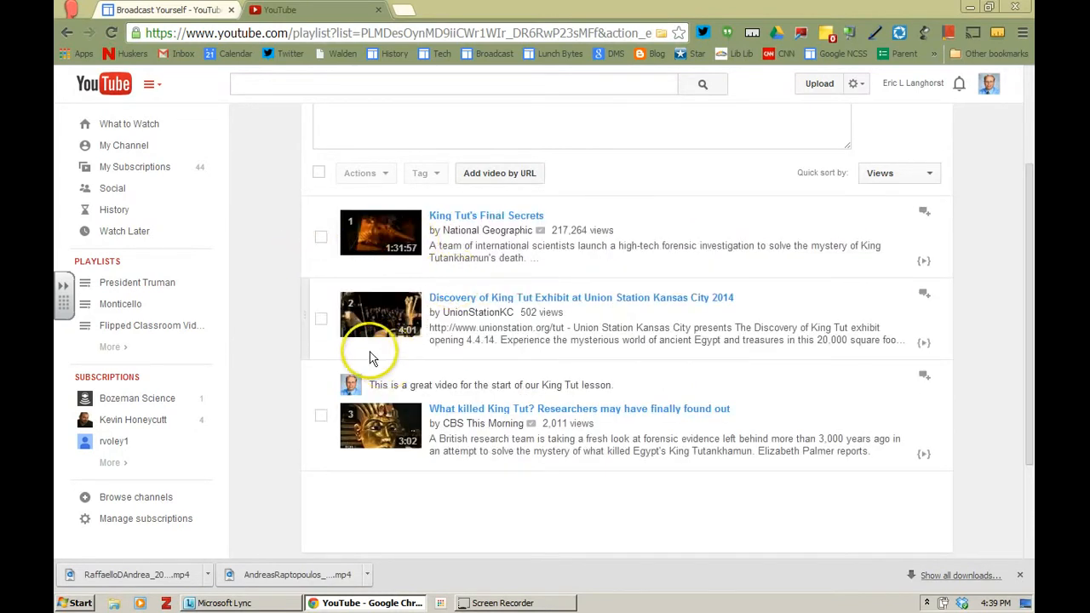
left_click_drag(302, 309, 308, 228)
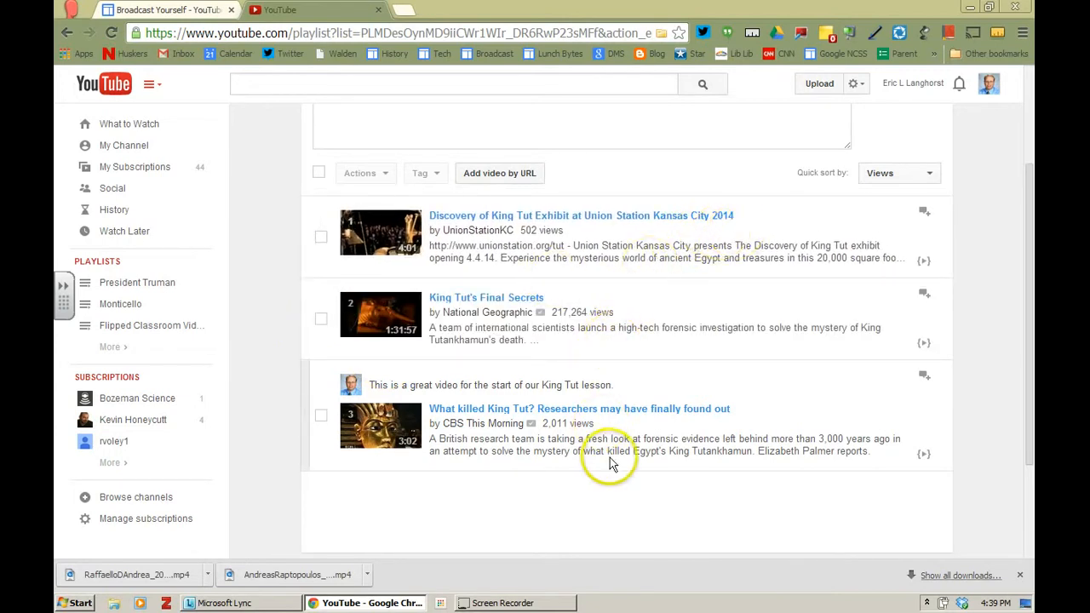
left_click_drag(1030, 430, 1033, 331)
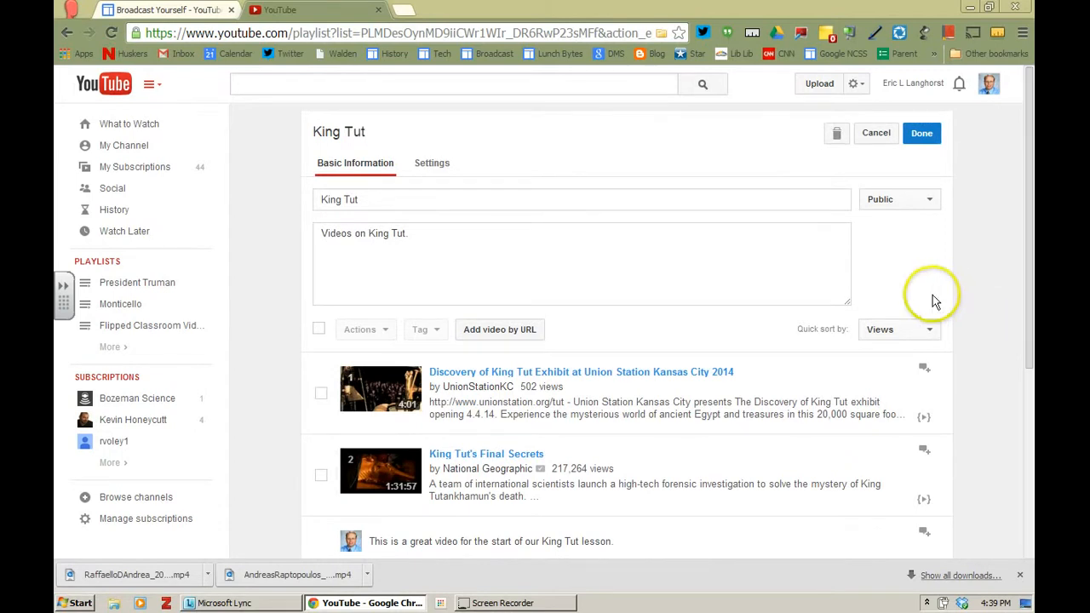
left_click(923, 134)
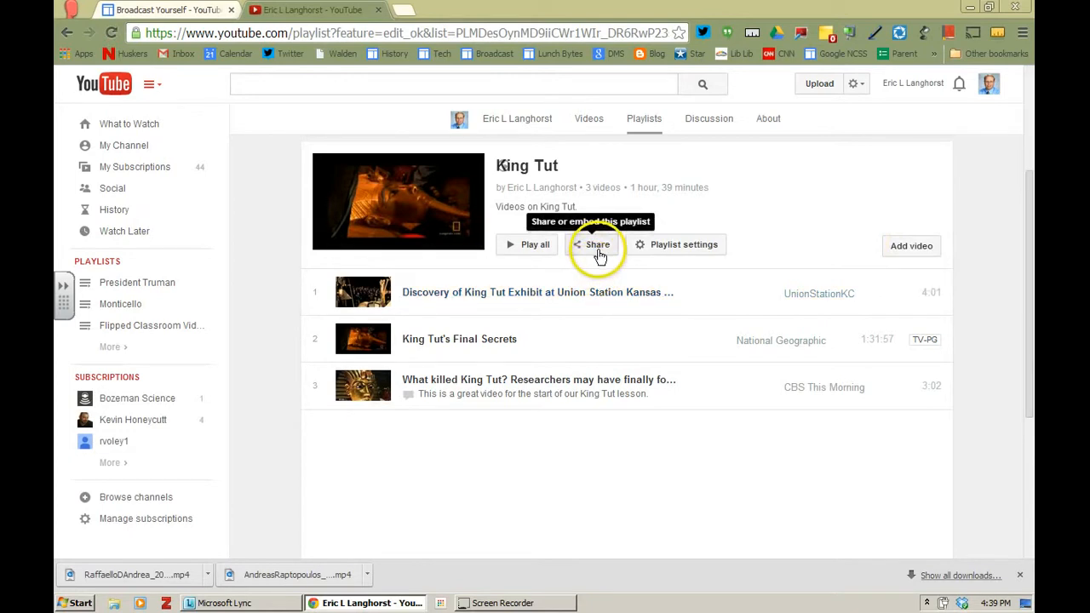
Step: Open the King Tut playlist's sharing options and view the social network and email choices
left_click(598, 252)
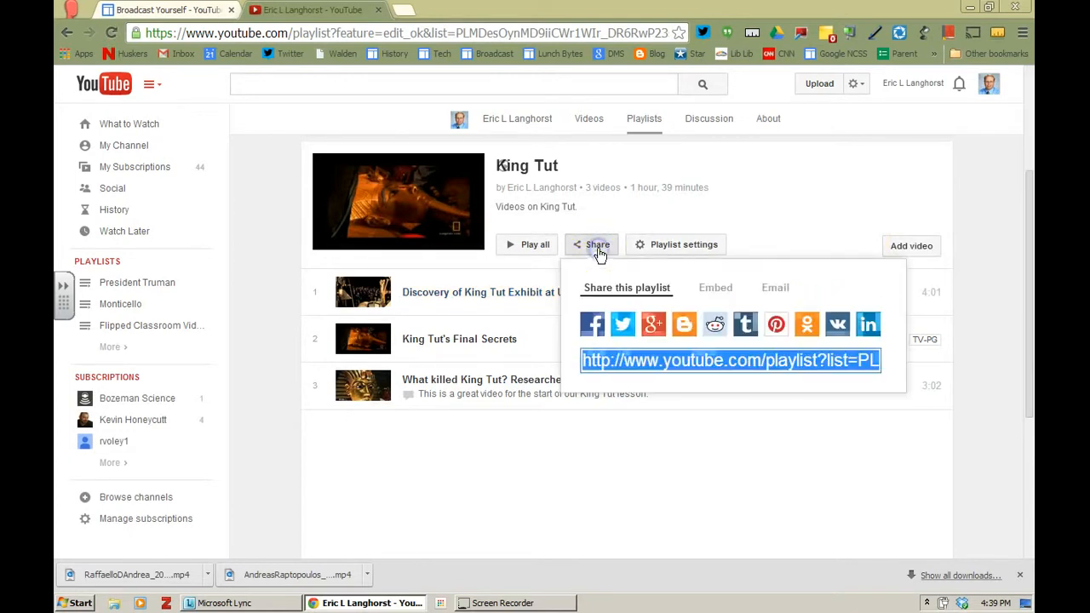
left_click(628, 332)
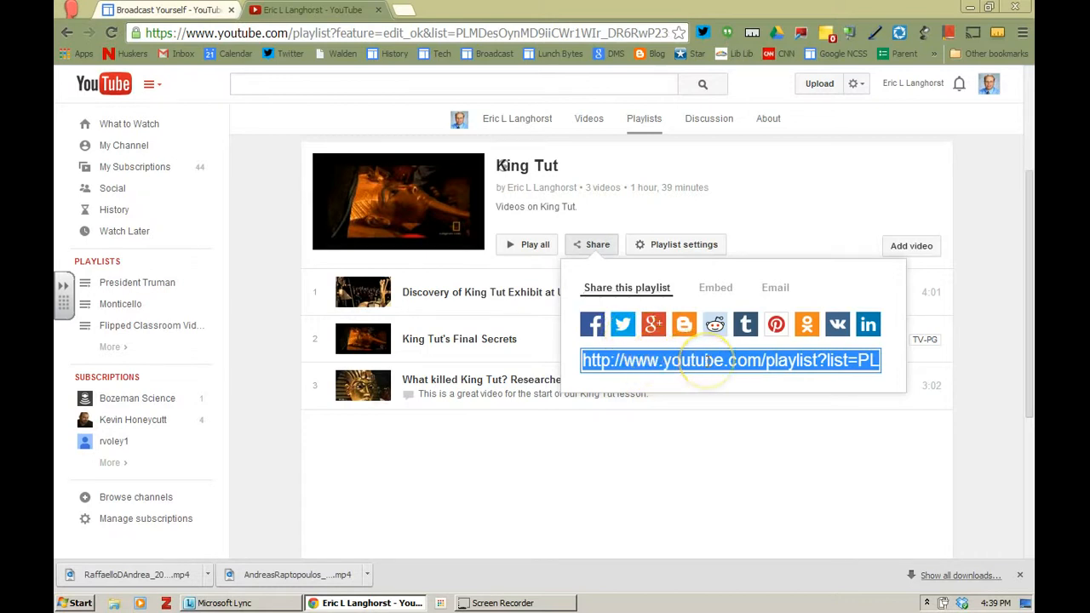
left_click(776, 290)
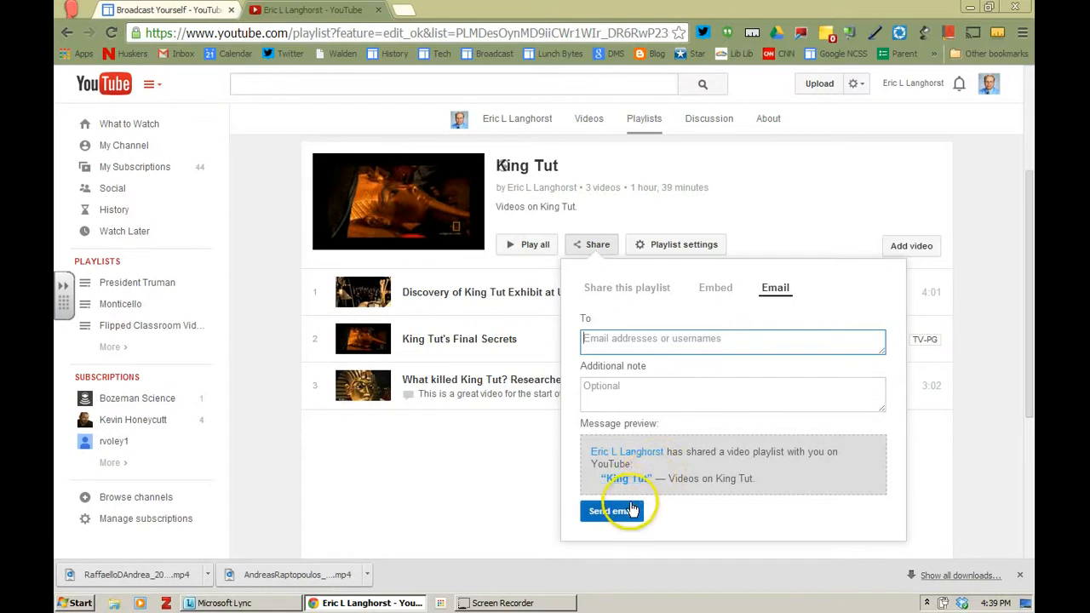
Step: Return to the playlist's link sharing options and copy the full King Tut playlist URL
left_click(638, 297)
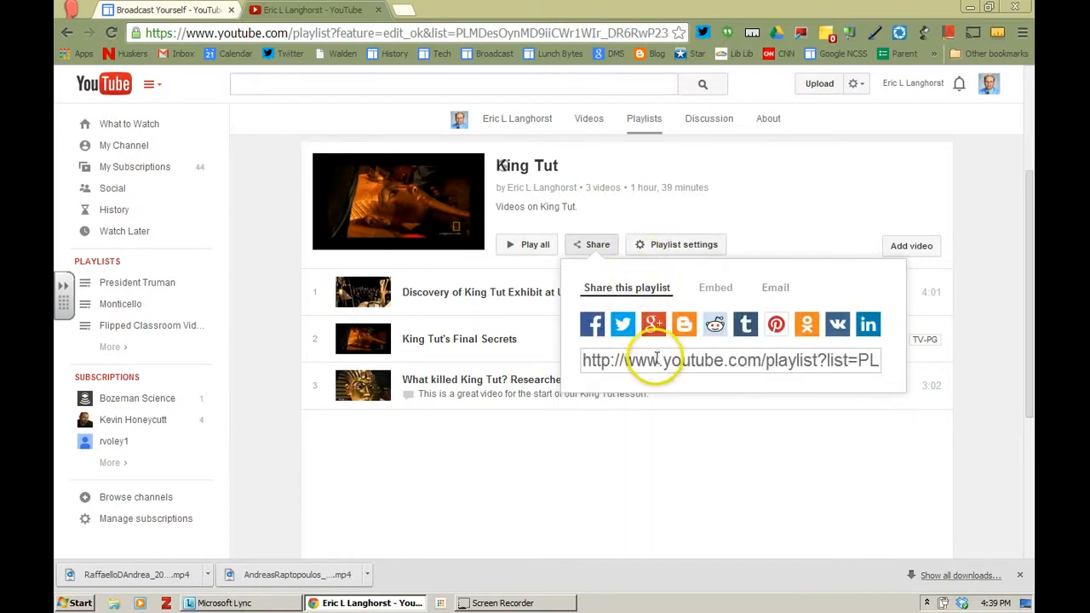
left_click(657, 360)
right_click(657, 360)
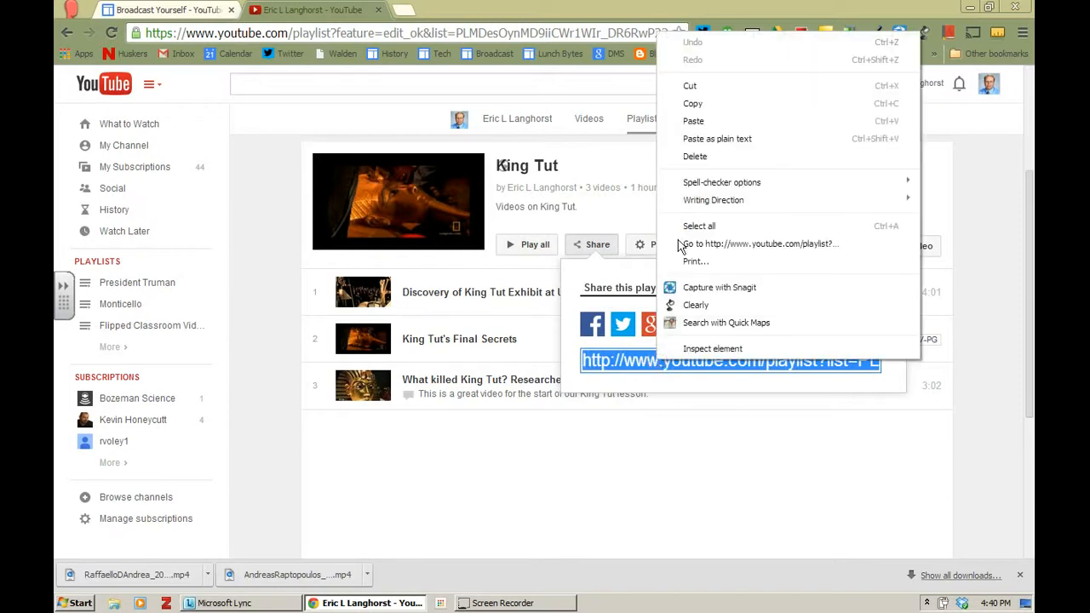
left_click(708, 100)
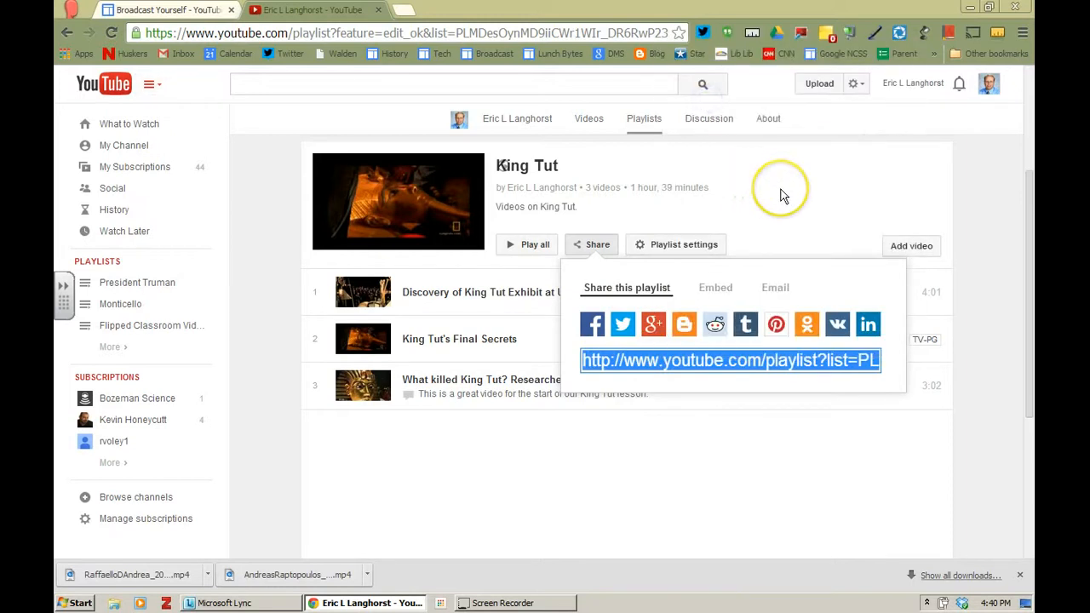